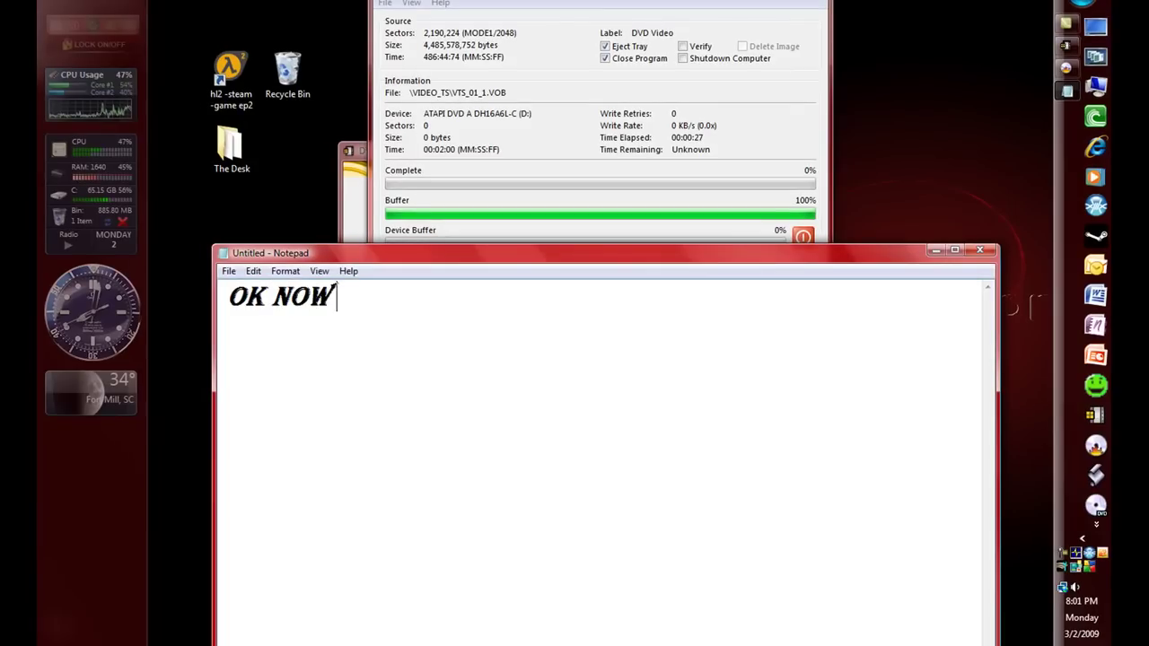
Complete the note as "OK NOW IT OPENS UP IMGBURN (BY ITSELF NOTHING MANUAL)" and lower its window to uncover the burn progress
text(OPENS UP IMGB)
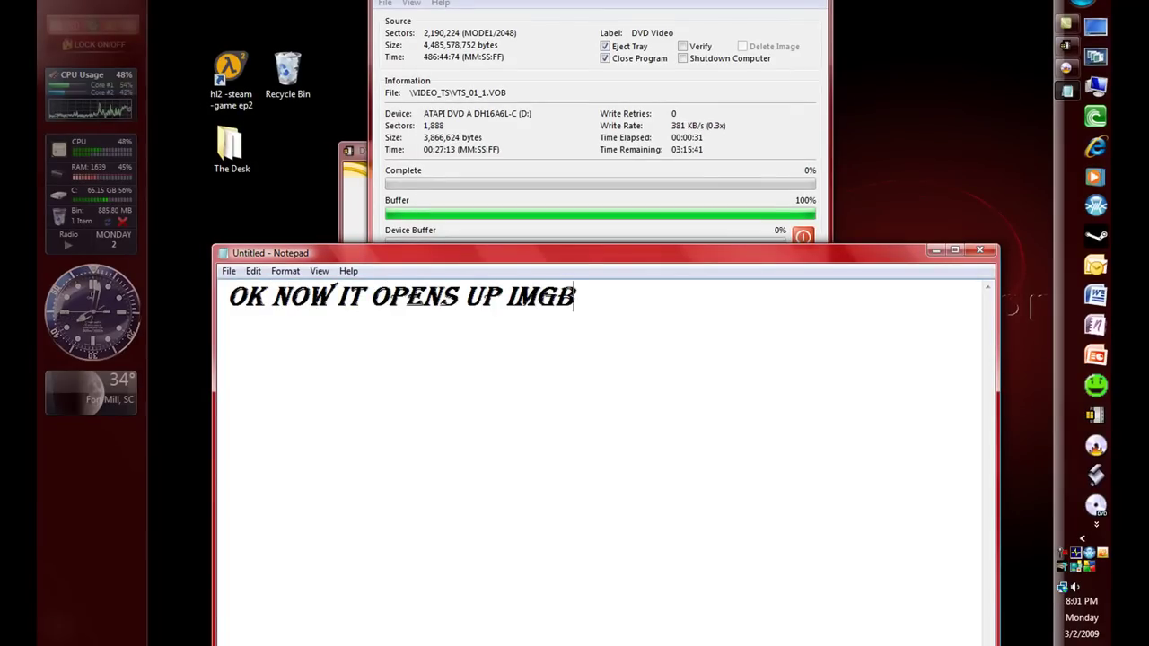
text(URN)
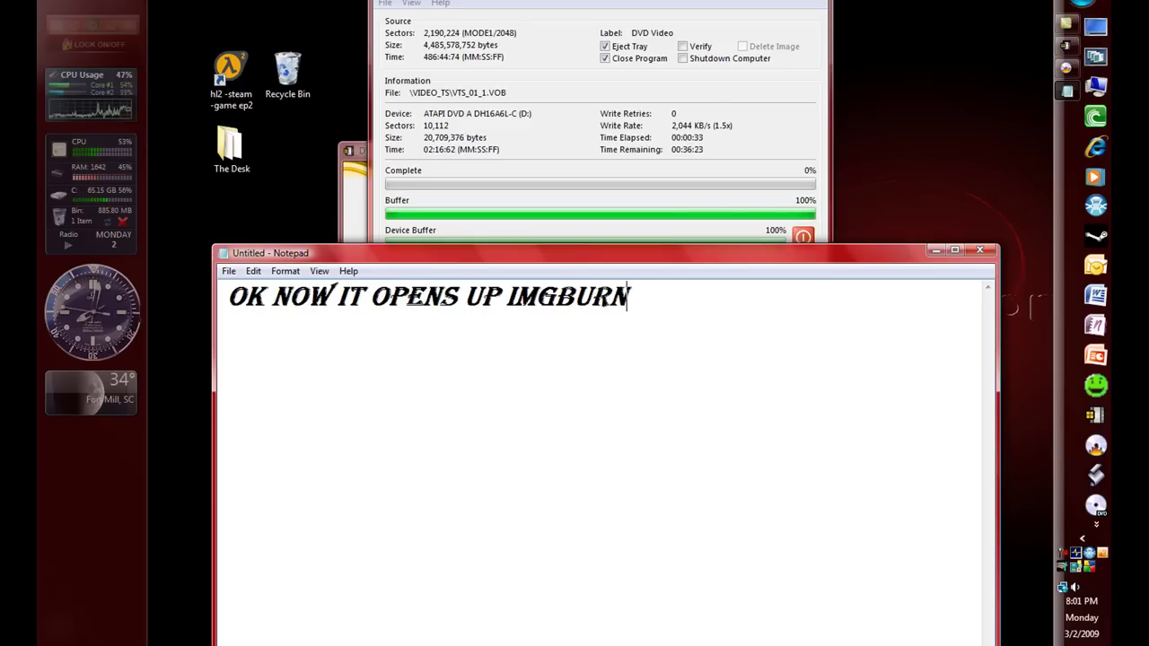
text( (BY ITS)
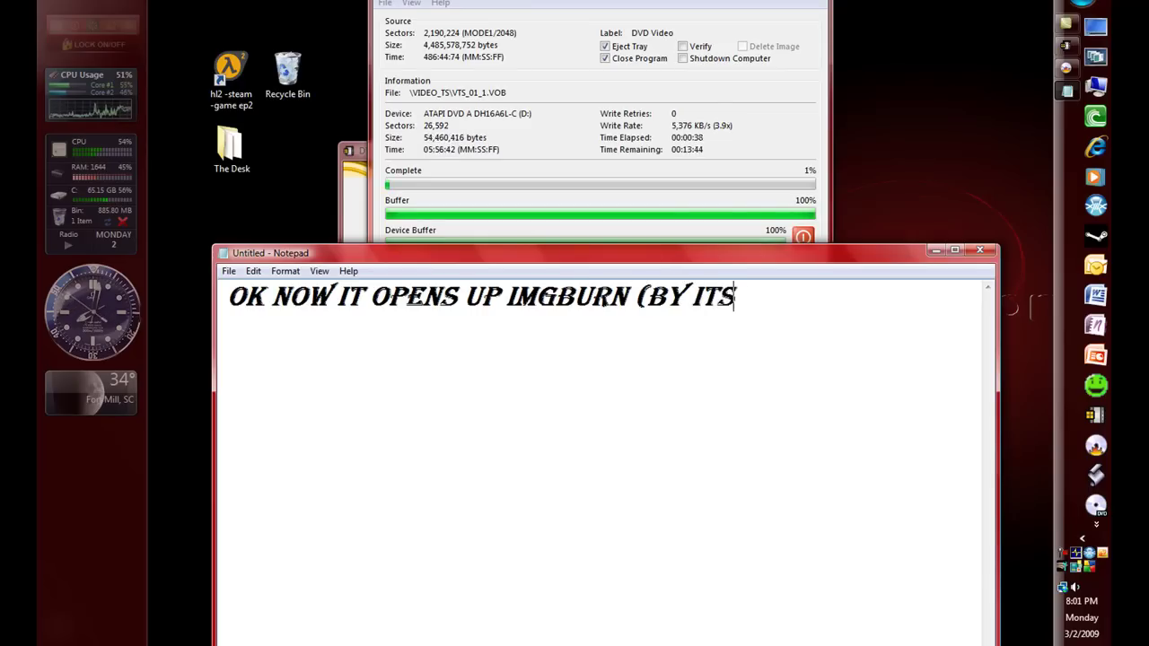
text(ELF NOTHING MANUAL))
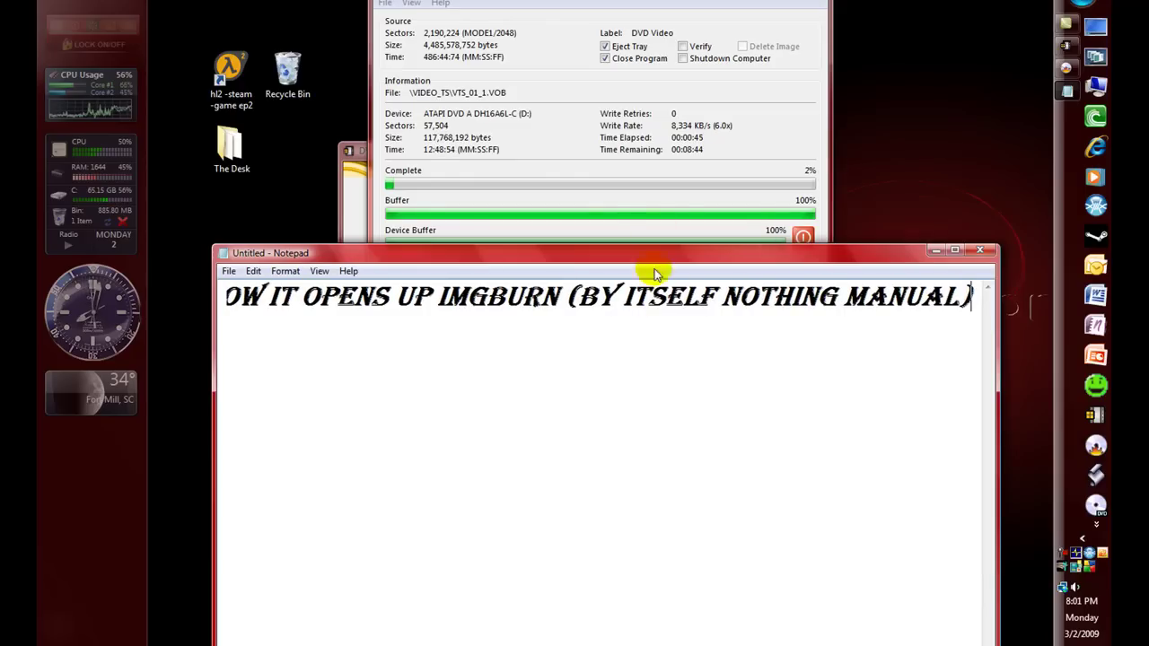
drag(605, 253, 597, 305)
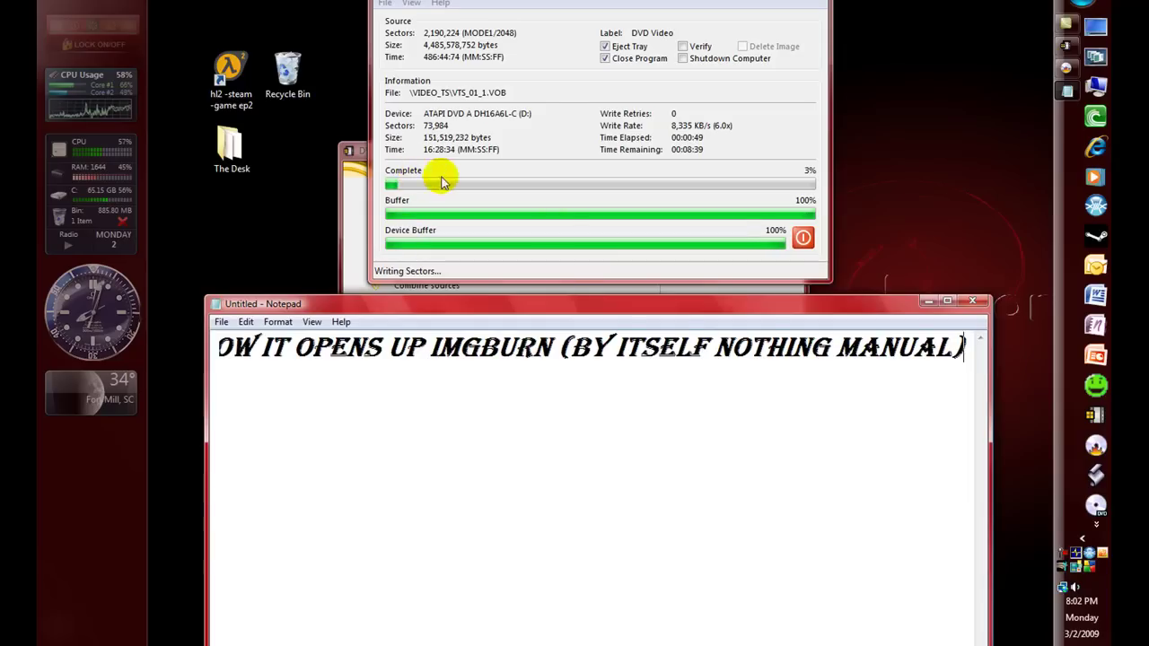
Replace the note with "THIS TAKES LIKE 15 MINS I THINK SO YET AGAIN, I'LL BE BACK IN A BIT =]"
drag(961, 353, 178, 321)
text(T)
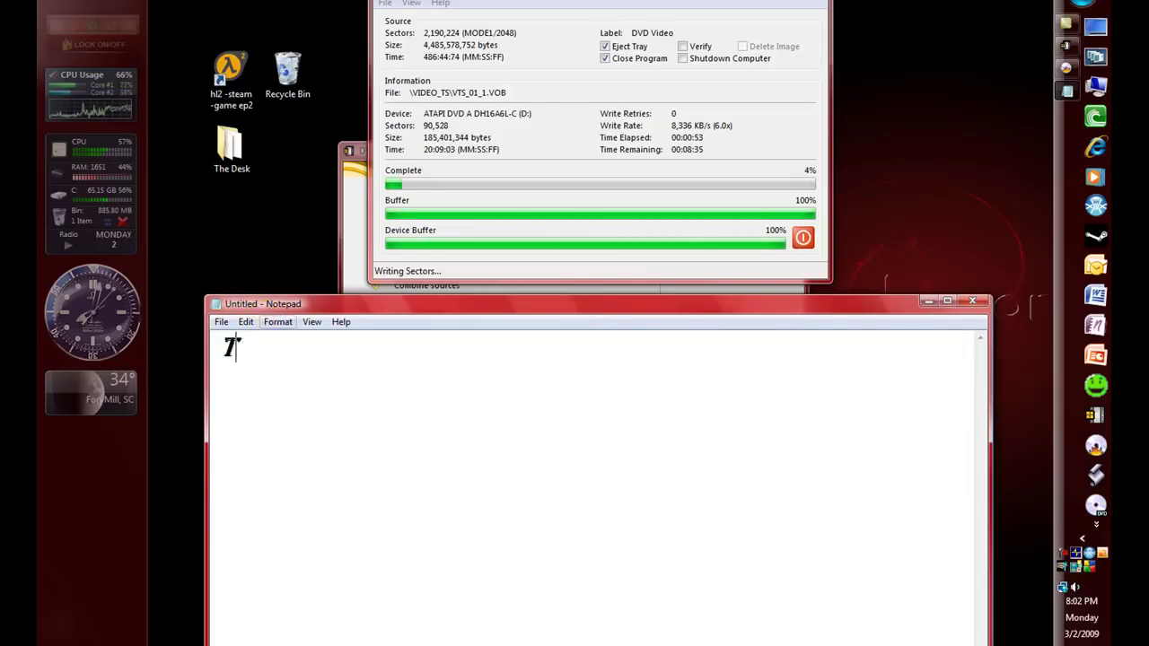
text(HIS TAKES )
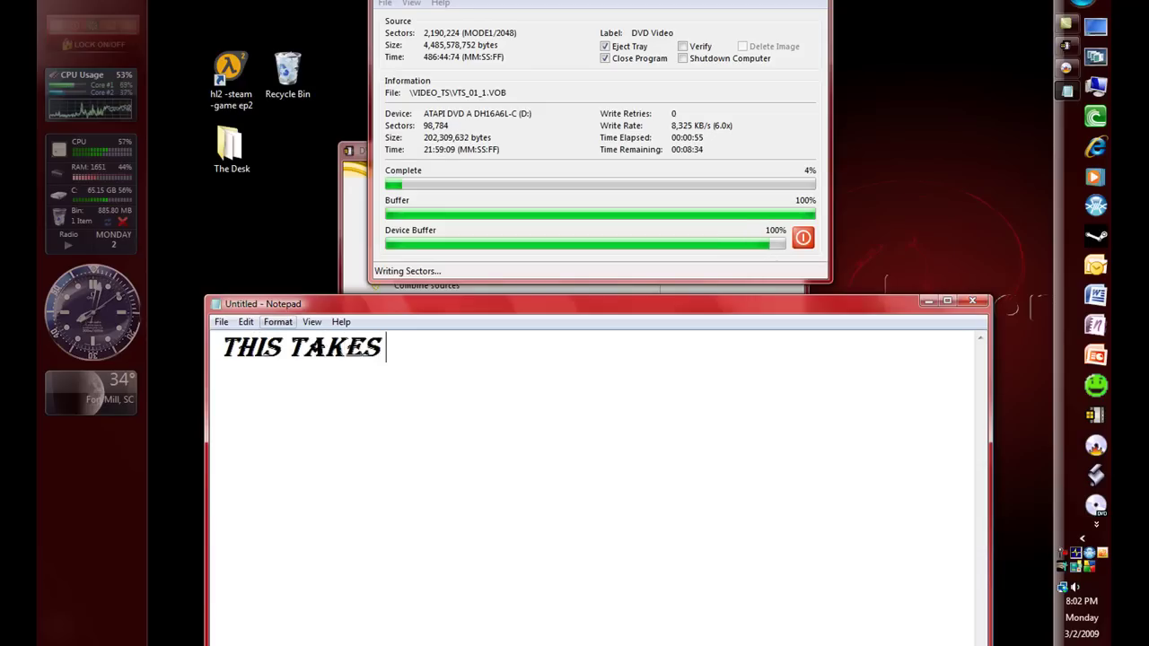
text(LIKE 15 M)
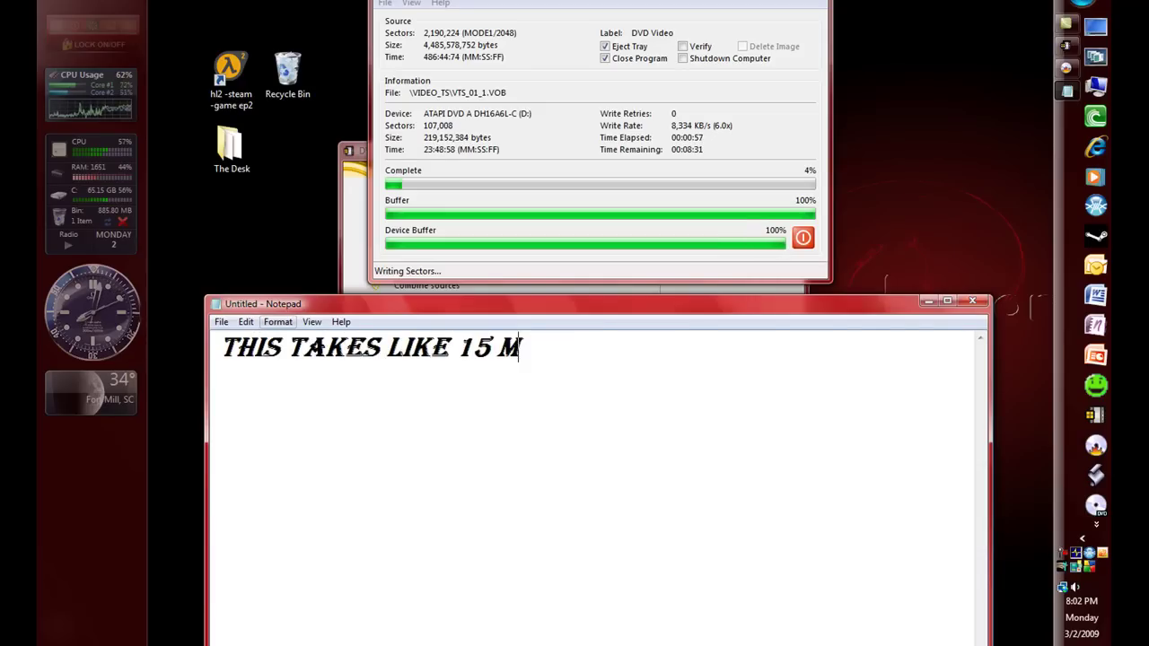
text(INS I THIN)
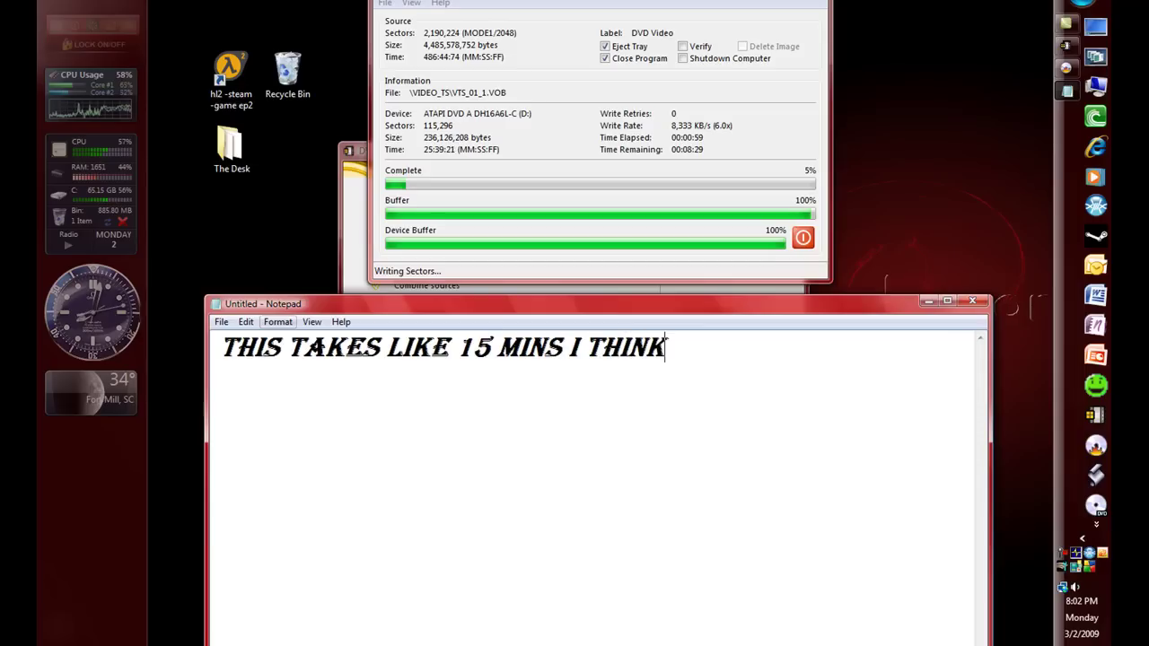
text(K SO YET AGAIN, I'LL BE BACK IN A BIT =])
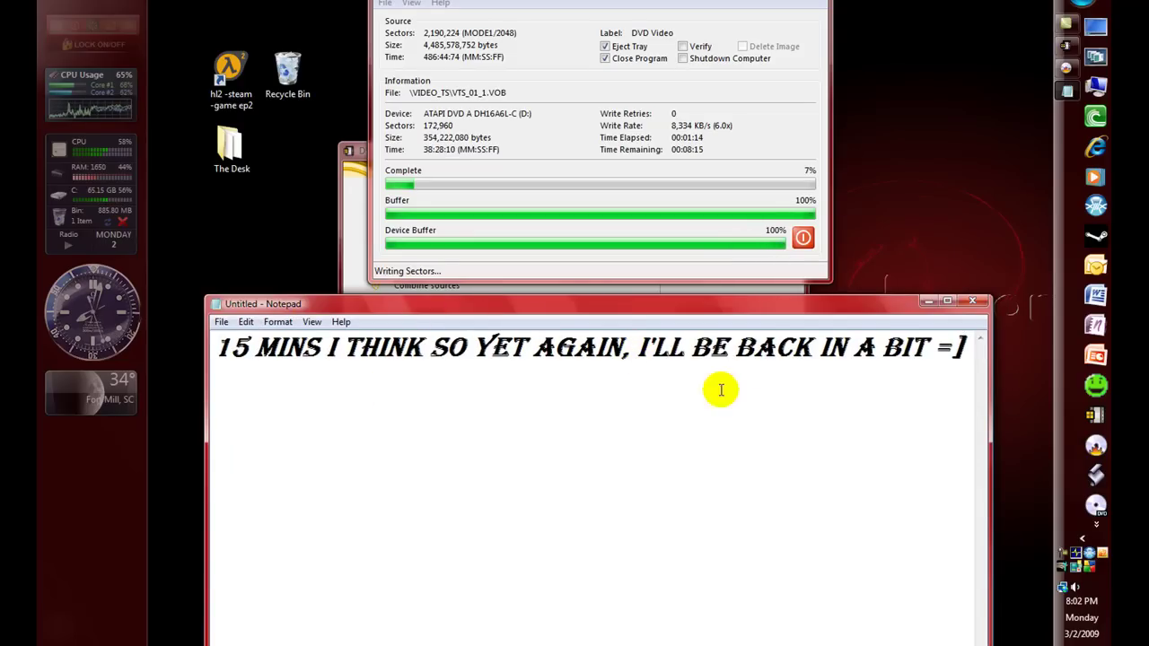
Put the note on two lines, with "I'LL BE BACK IN A BIT =]" on the second line
key(alt+o)
key(w)
click(886, 359)
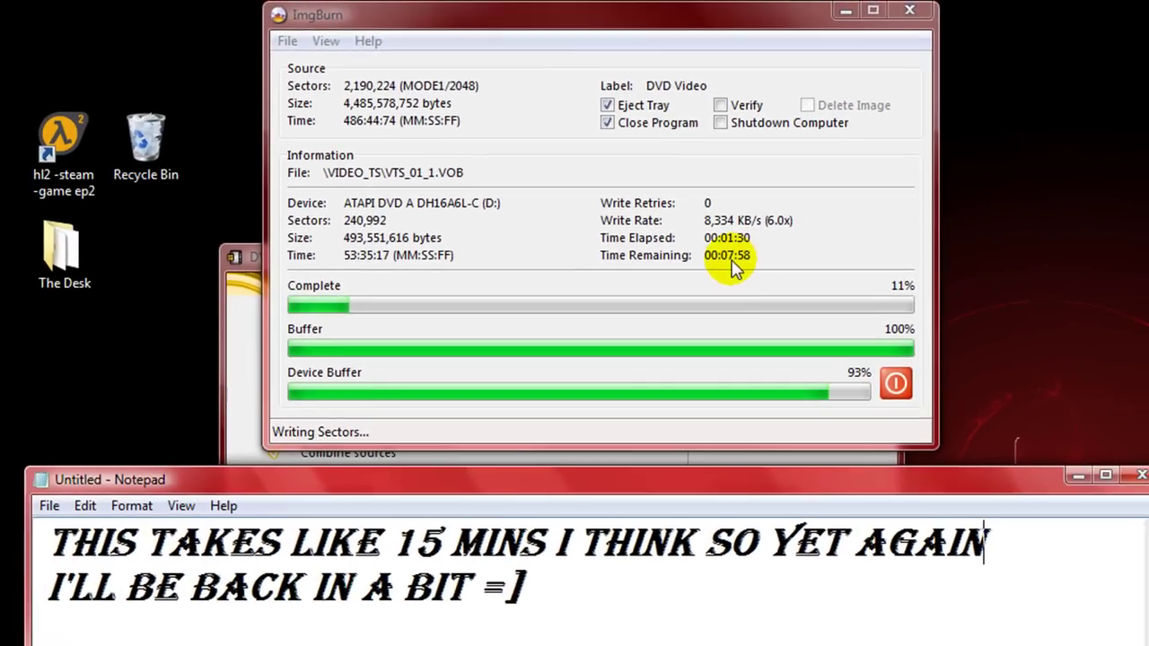
Replace "15" in the note's first line with "ABOUT 10"
drag(439, 540, 450, 540)
key(BackSpace)
key(BackSpace)
key(BackSpace)
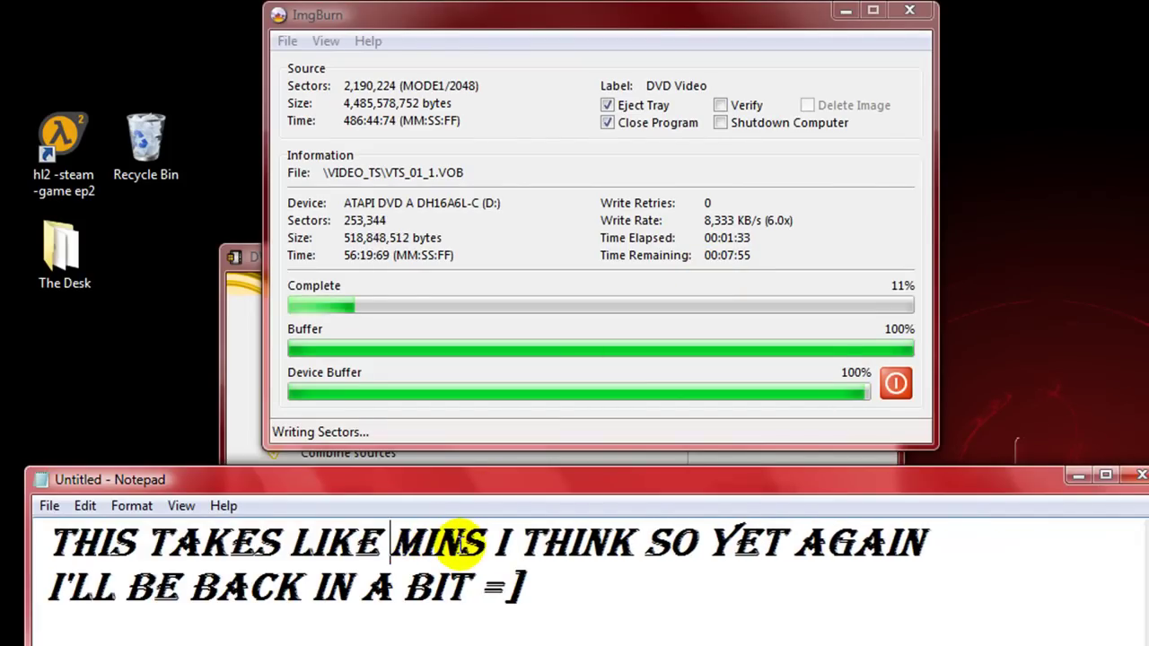
text(ABOUT)
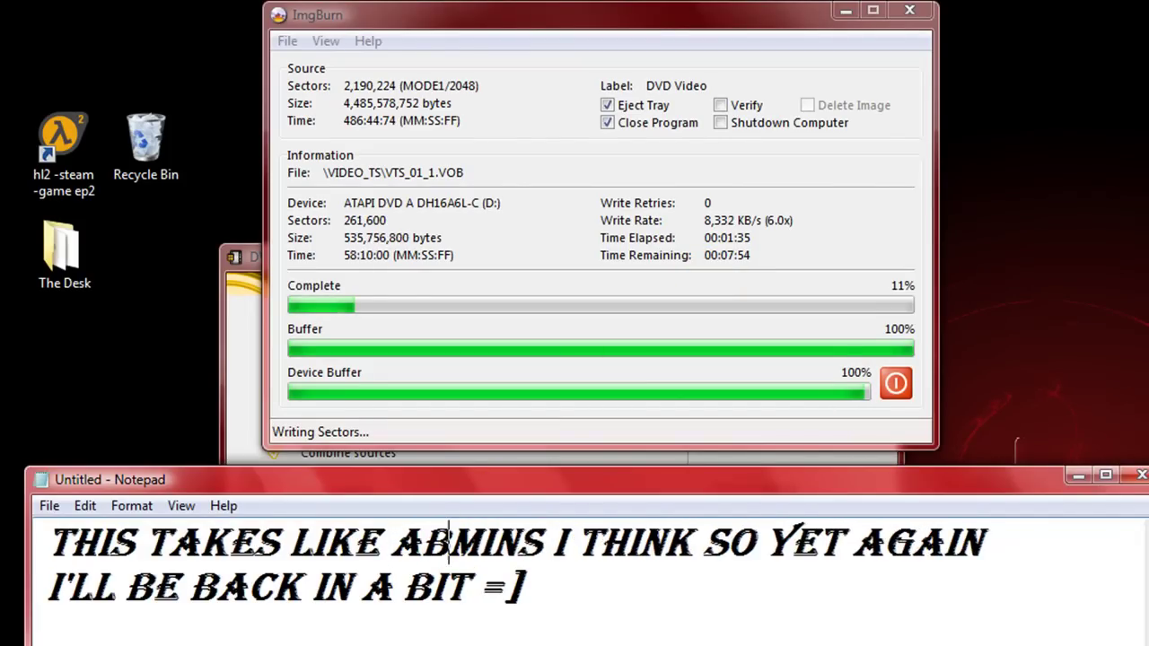
text( 10)
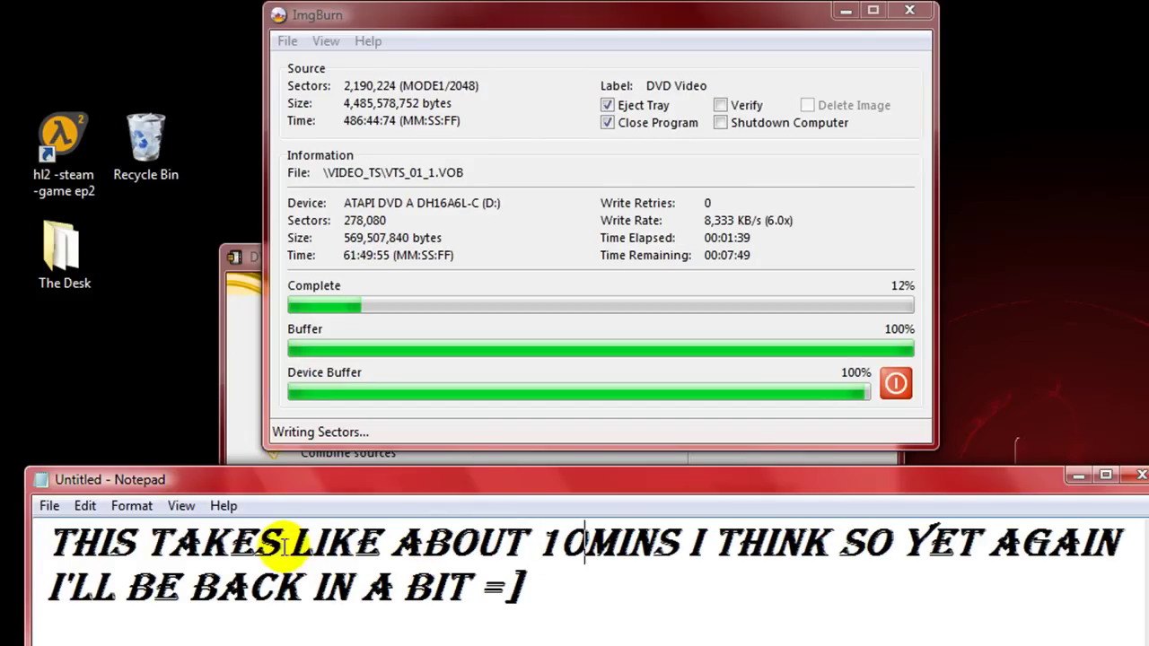
Delete the word "LIKE" from the note so the first line begins "THIS TAKES ABOUT"
click(386, 545)
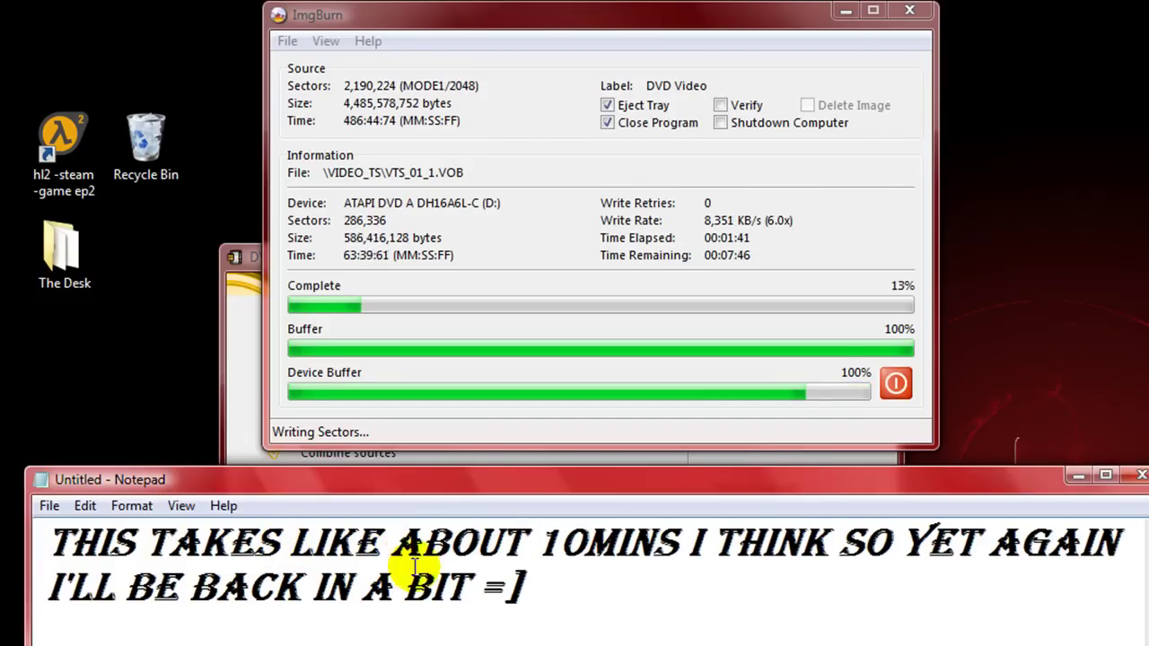
key(BackSpace)
key(BackSpace)
key(BackSpace)
key(BackSpace)
key(BackSpace)
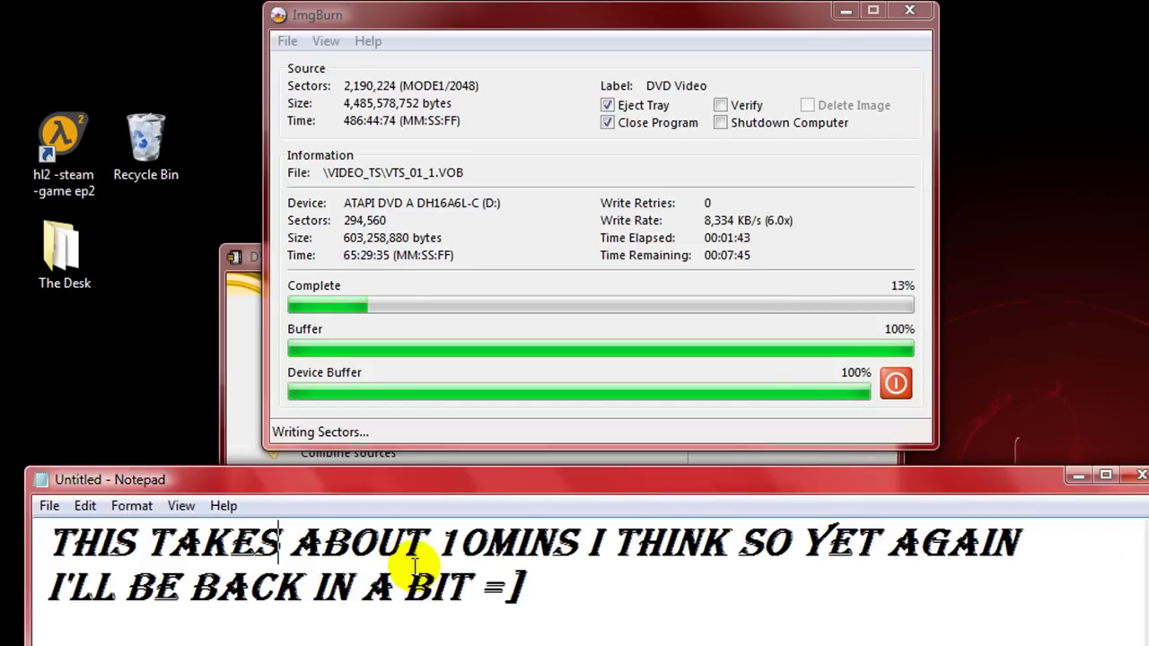
mouse_move(460, 544)
mouse_down()
mouse_move(585, 544)
mouse_move(446, 538)
mouse_up()
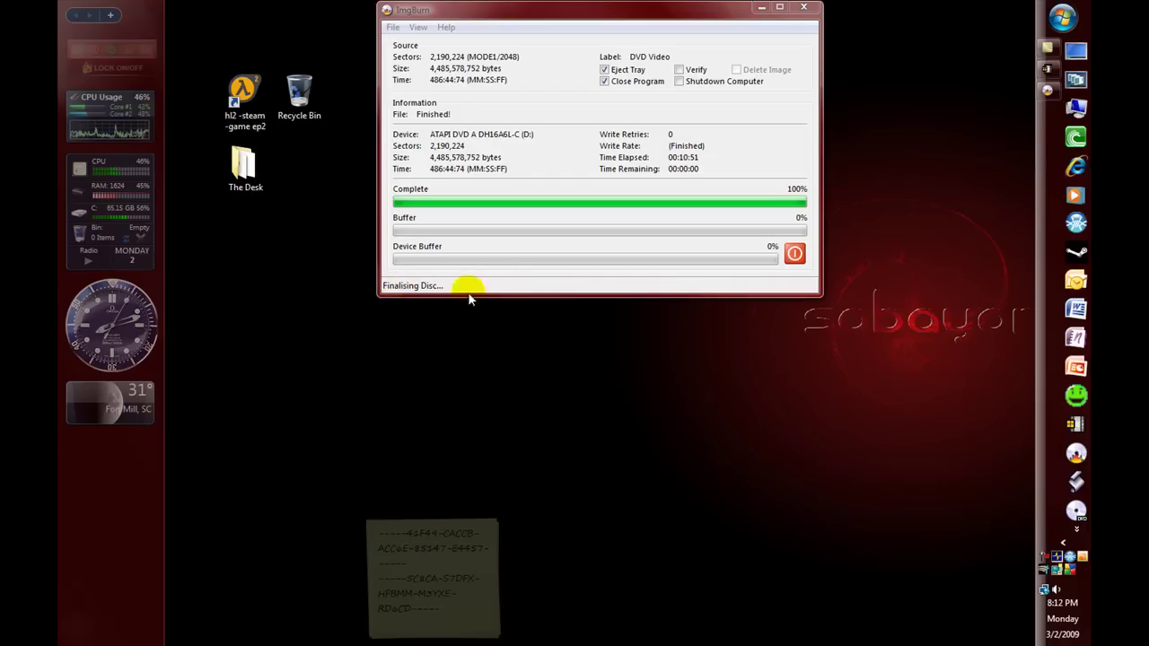
Open a new Notepad window and write "NOW IT JUST HAS ONE MORE STATUS TO FINISH"
click(1060, 19)
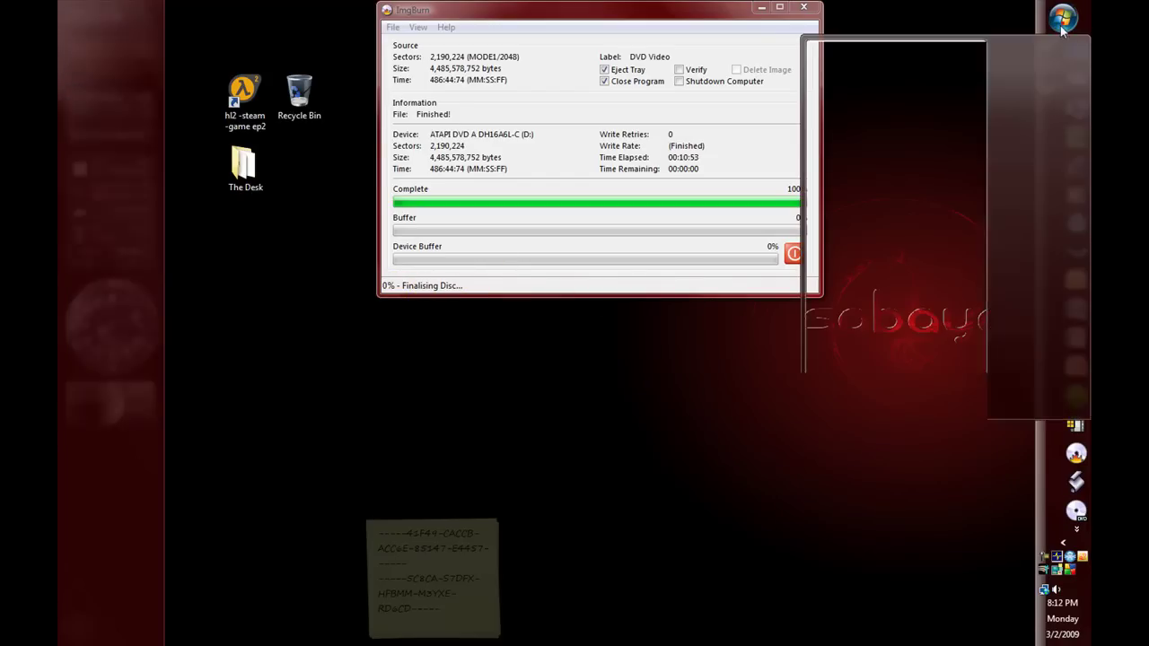
click(849, 111)
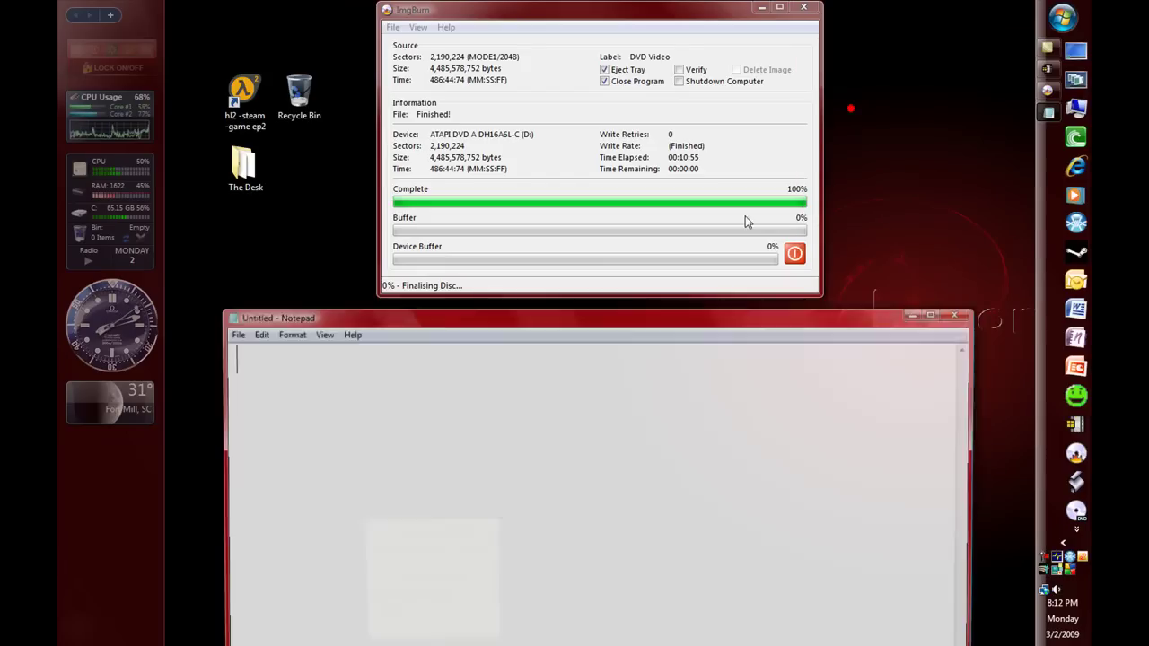
text(NOW IT JUST HAS ONE MORE STA)
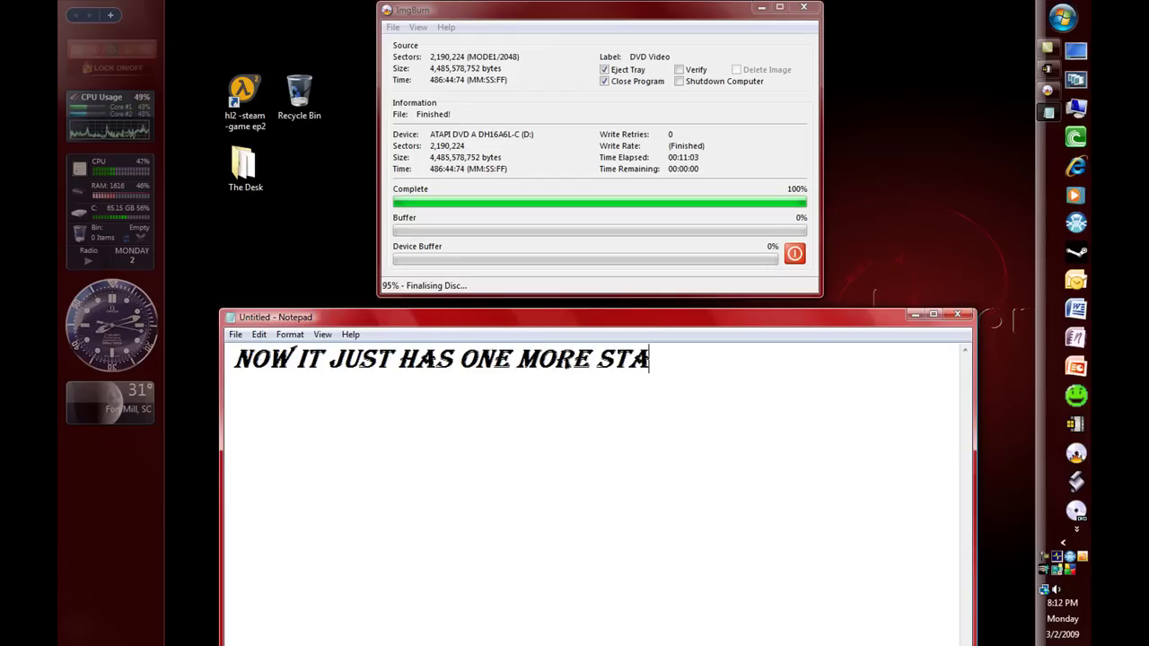
text(TUES)
key(BackSpace)
key(BackSpace)
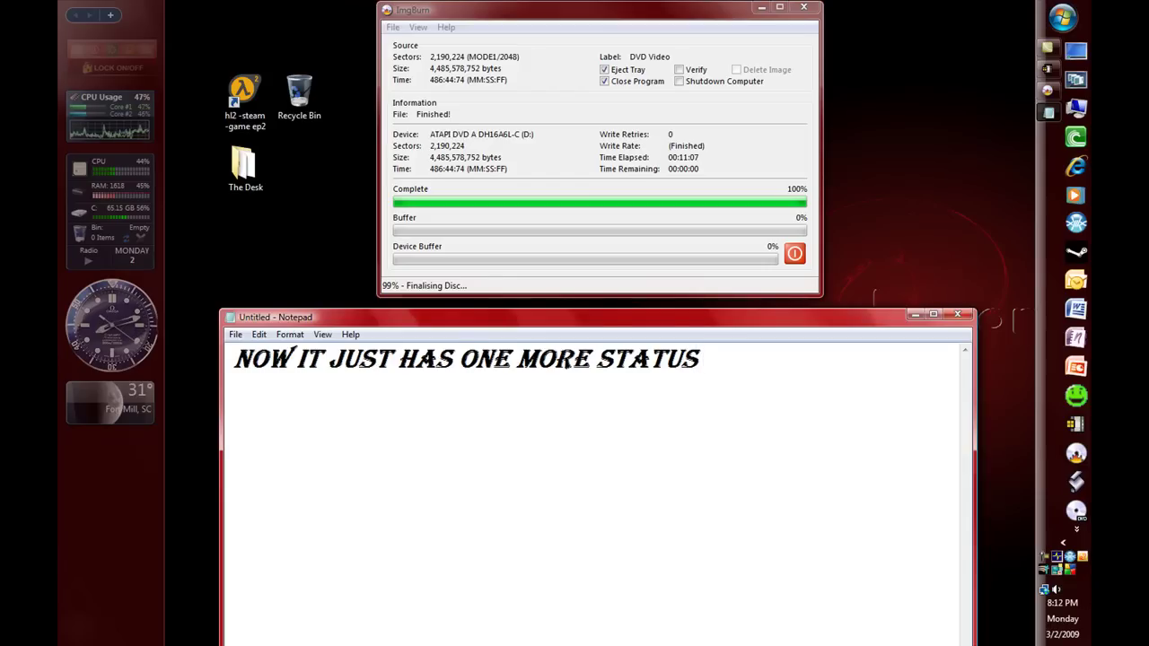
text(S TO)
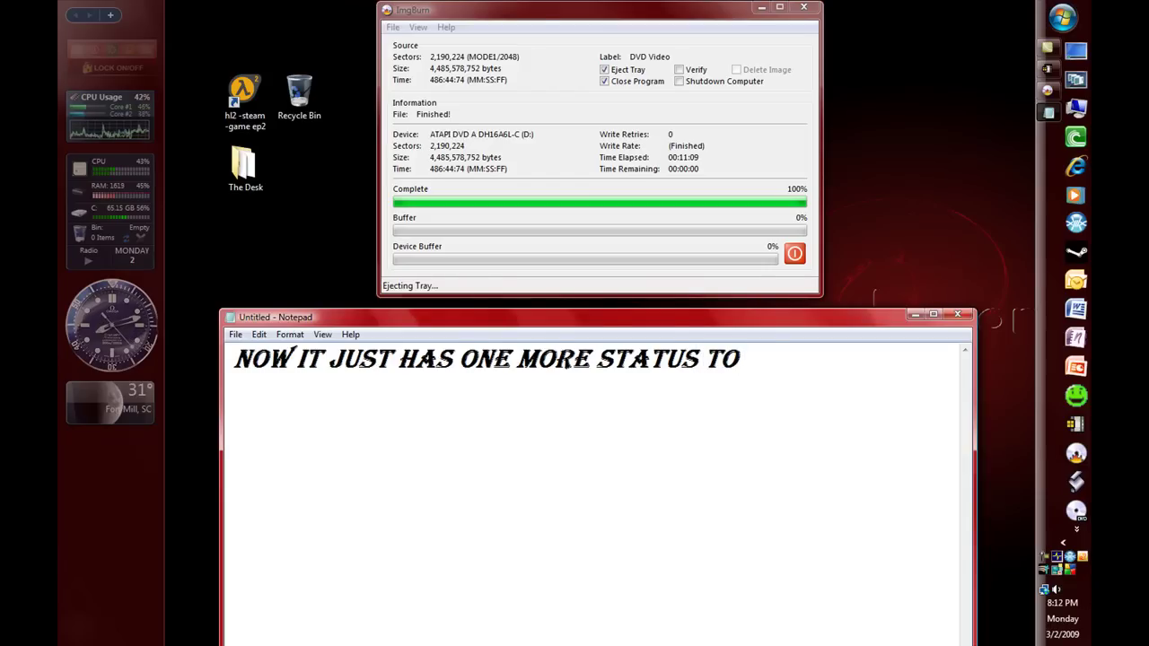
text( FINISH)
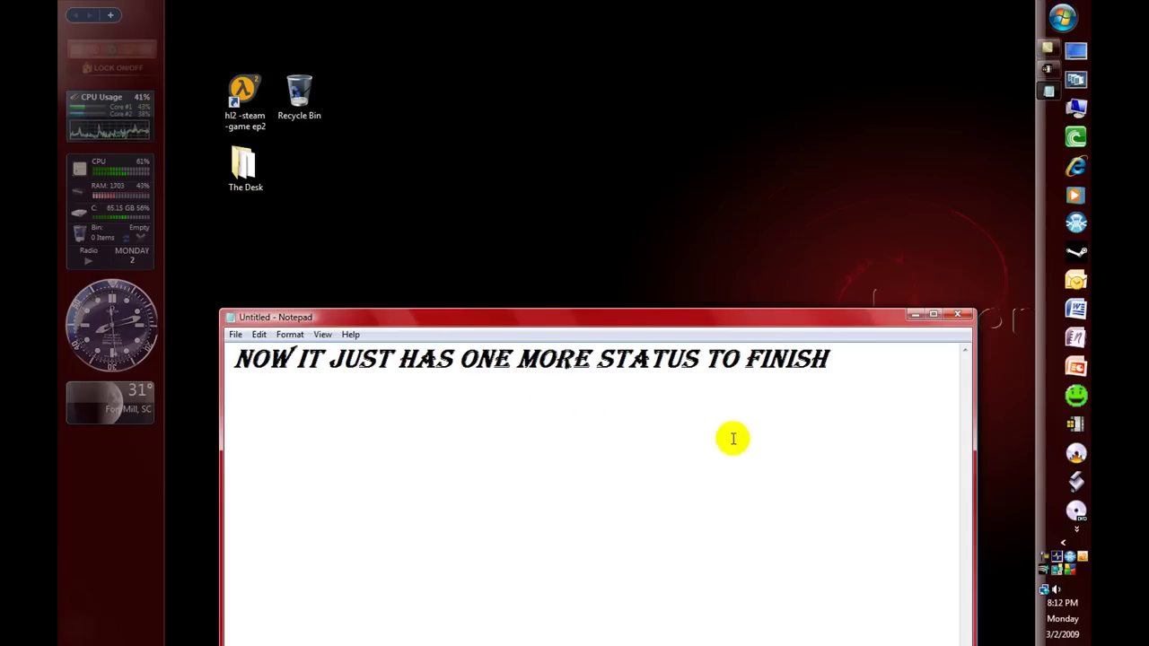
Replace the whole note with "AND IT' DONE =]"
key(BackSpace)
key(BackSpace)
key(BackSpace)
key(BackSpace)
key(BackSpace)
key(BackSpace)
key(BackSpace)
key(BackSpace)
key(BackSpace)
key(BackSpace)
key(BackSpace)
key(BackSpace)
key(BackSpace)
key(BackSpace)
key(BackSpace)
key(BackSpace)
key(BackSpace)
key(BackSpace)
key(BackSpace)
key(BackSpace)
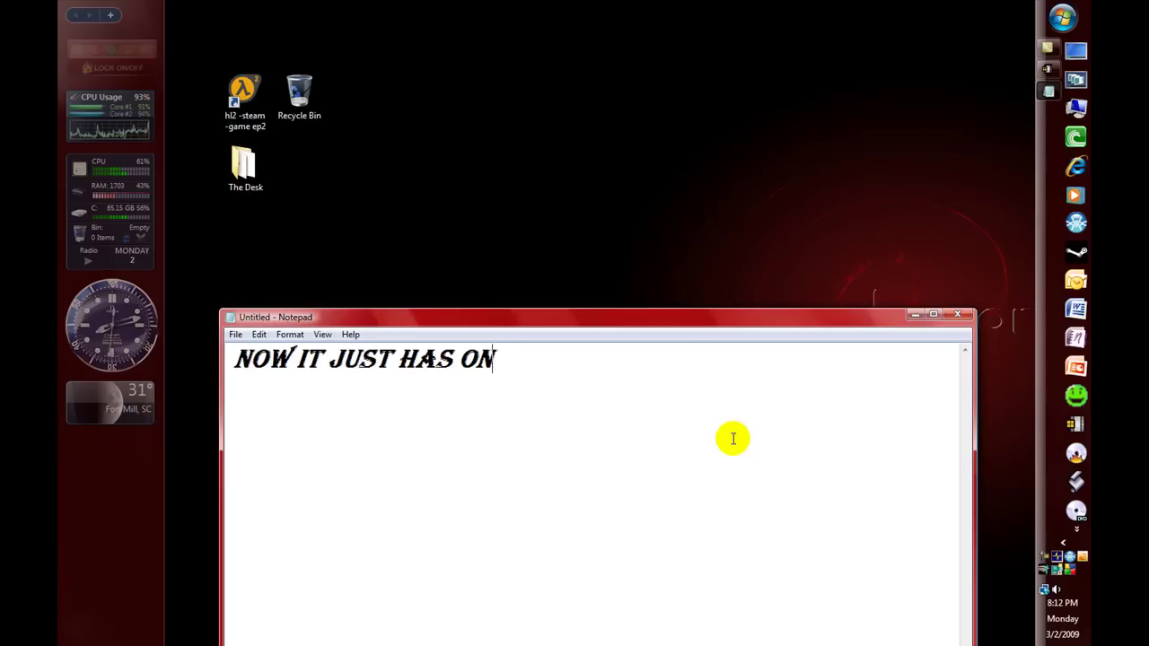
text(AND IT)
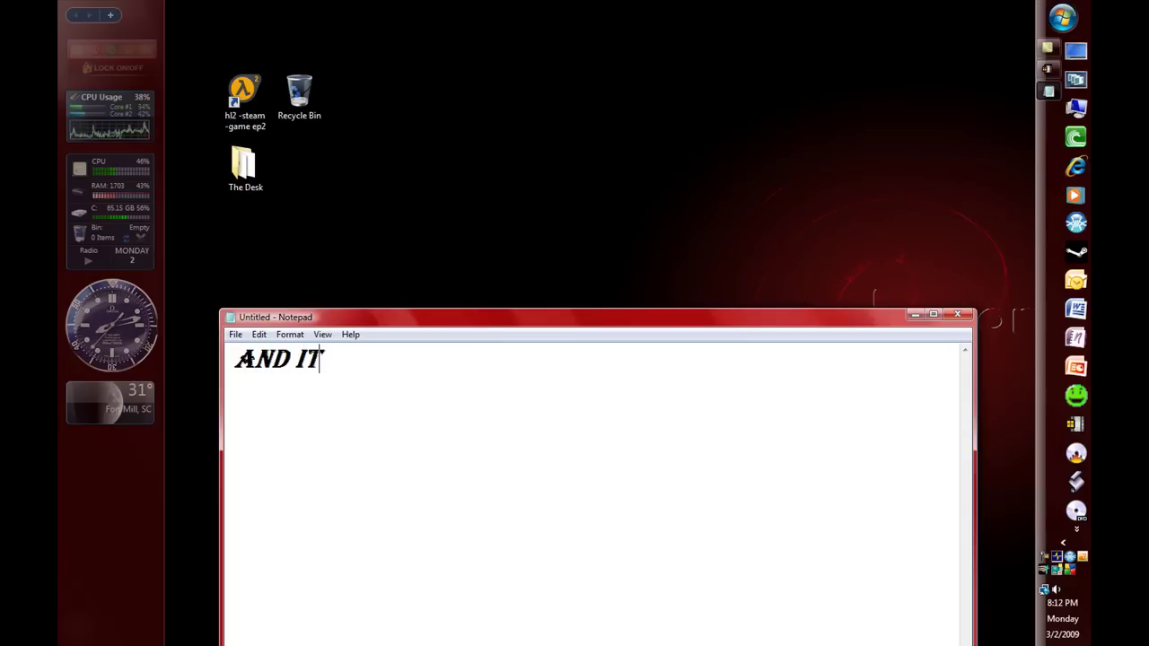
text(' DONE)
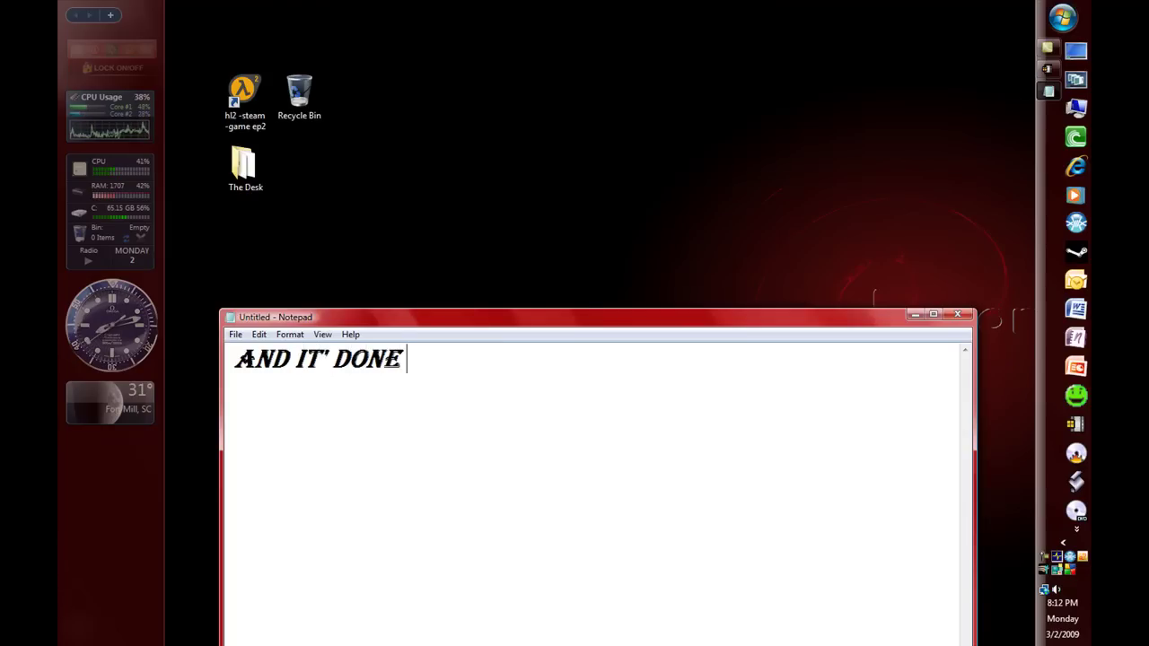
text( =])
Add a second line reading "IT JUST EJECTED MY DVD AND NOW I JUST HAVE TO LABEL"
key(Return)
text(IT JUST EJECTED MY)
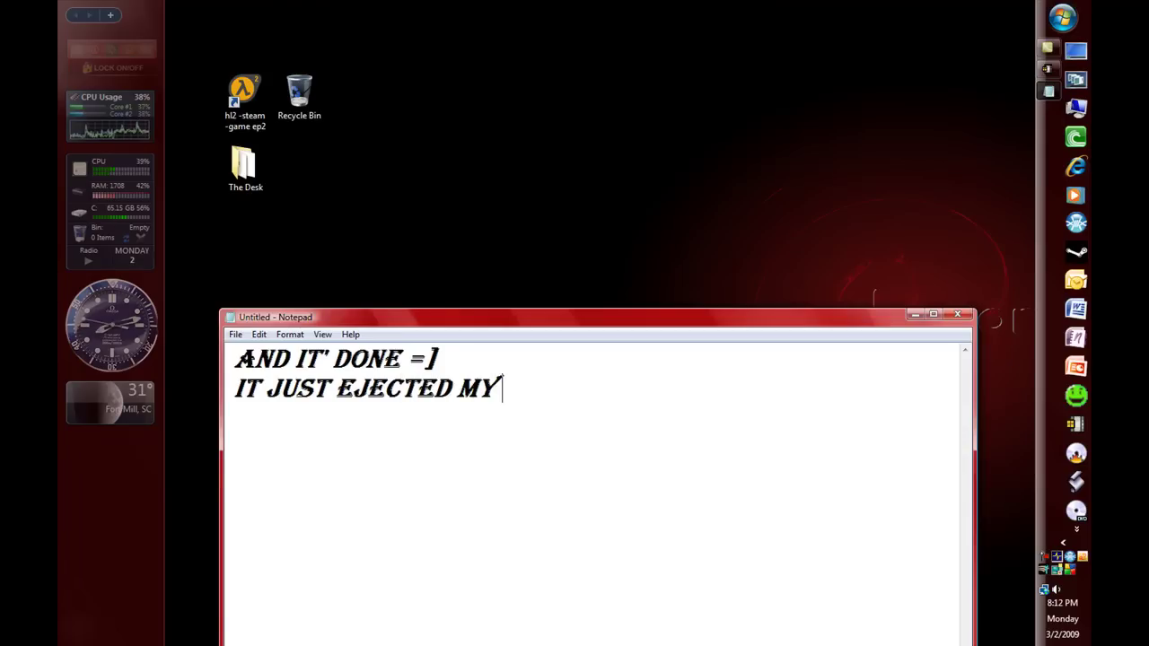
text( DVD A)
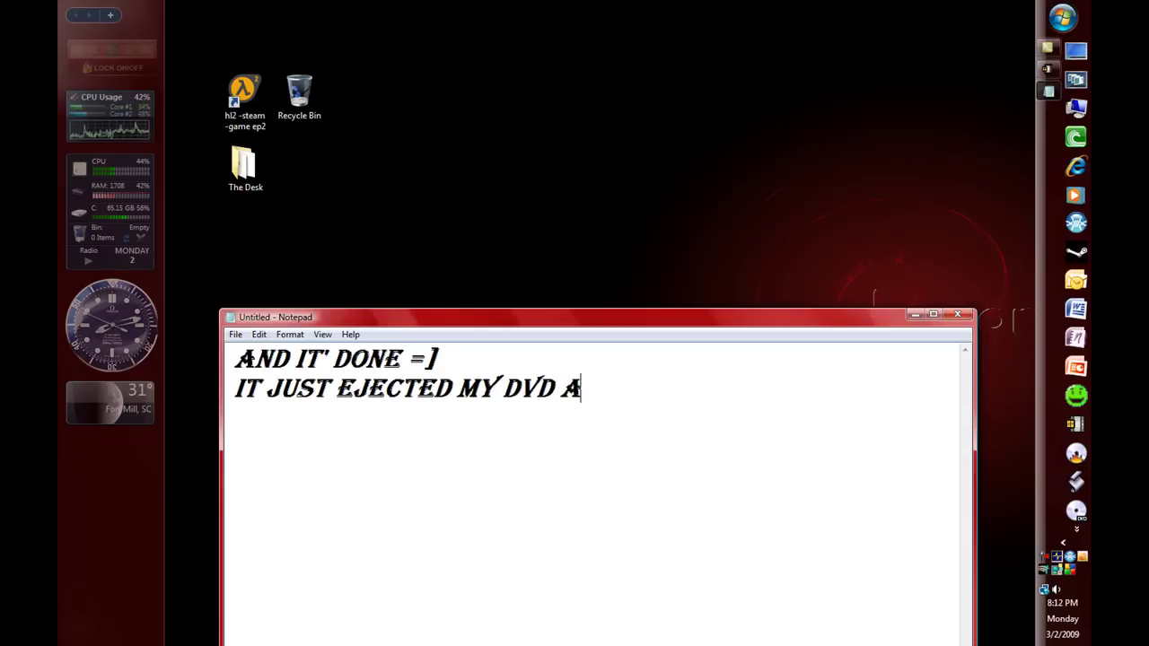
text(ND NOW)
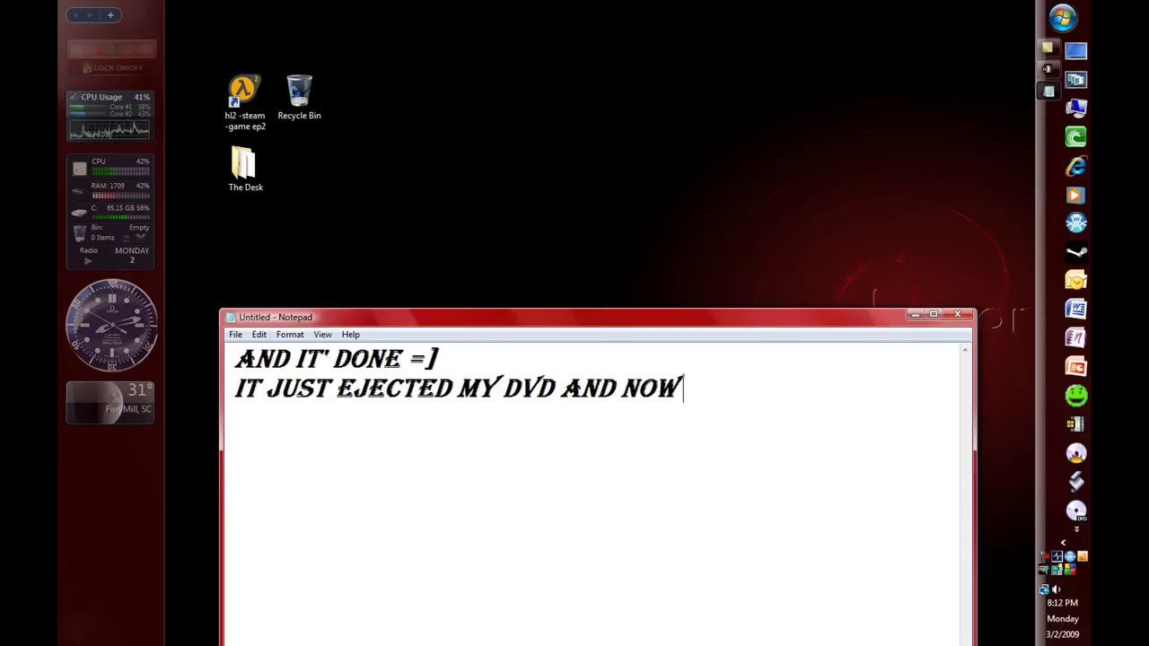
text( I JUST HAVE TO)
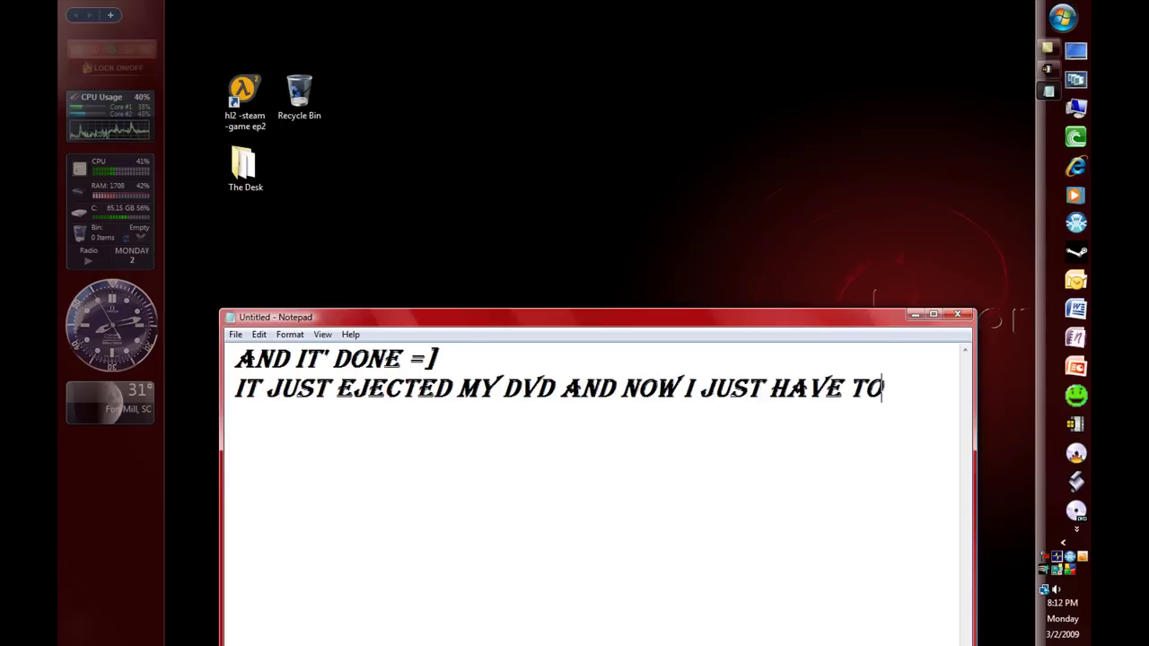
text( LABEL)
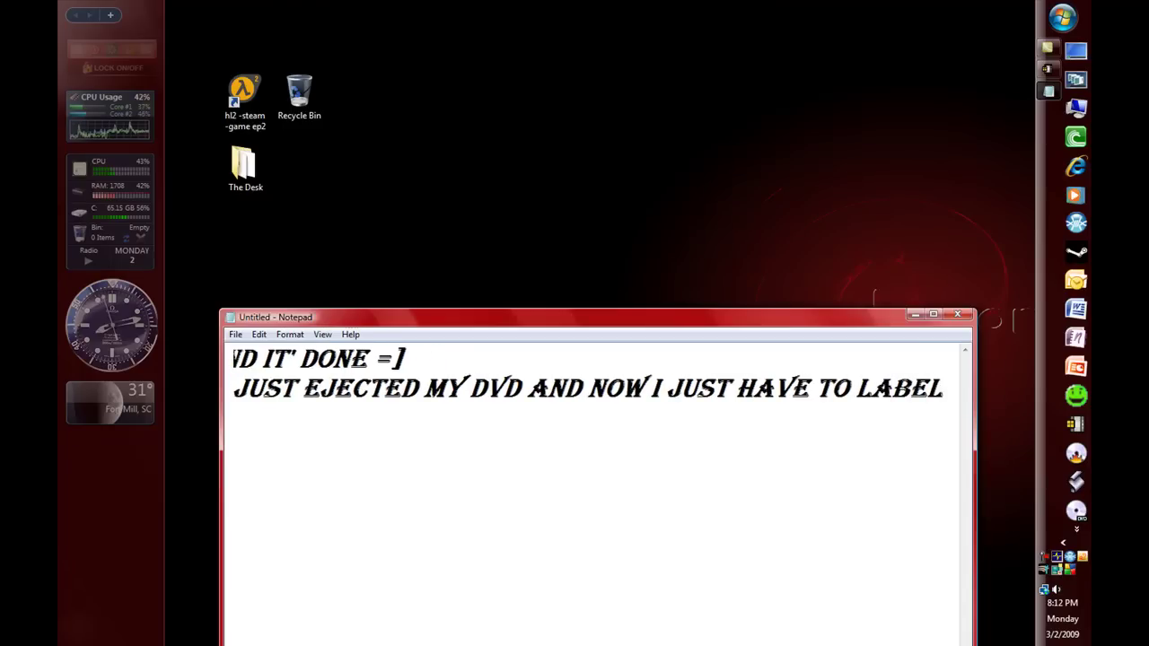
Move the word "LABEL" from the end of the second line onto a new third line
key(BackSpace)
key(BackSpace)
key(BackSpace)
key(BackSpace)
key(BackSpace)
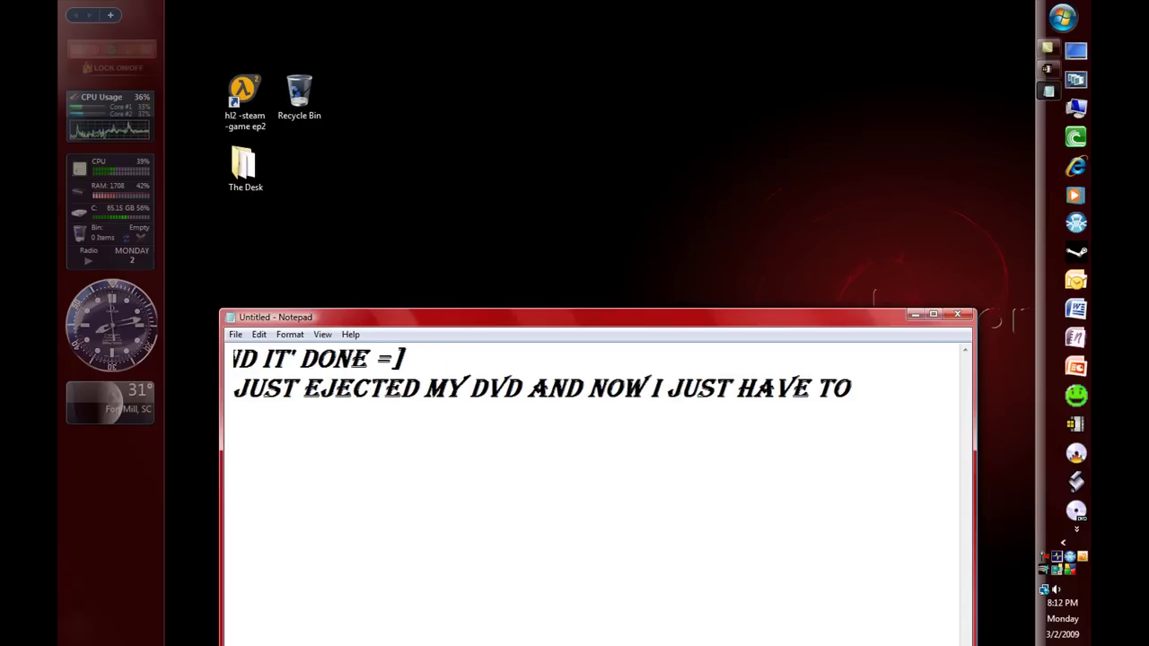
key(Return)
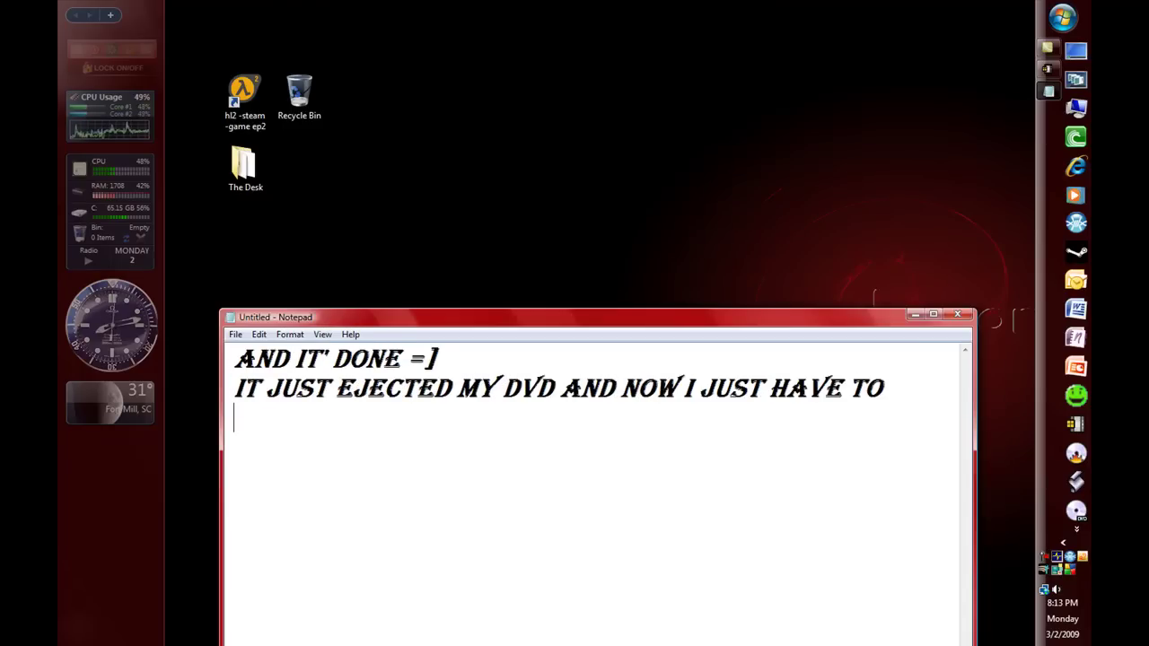
text(LABEL)
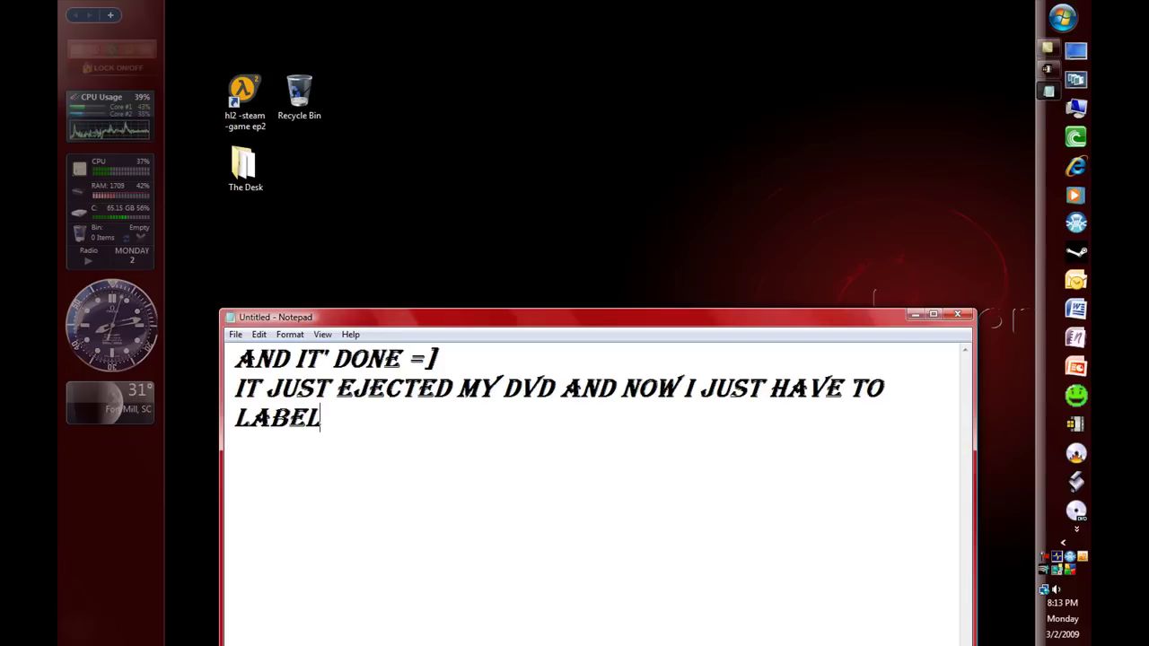
Continue the third line with "THE DISC BUT THAT IS FOR MAKING IT LOOK BETTER NOT FUNSTION"
text( THE DIS)
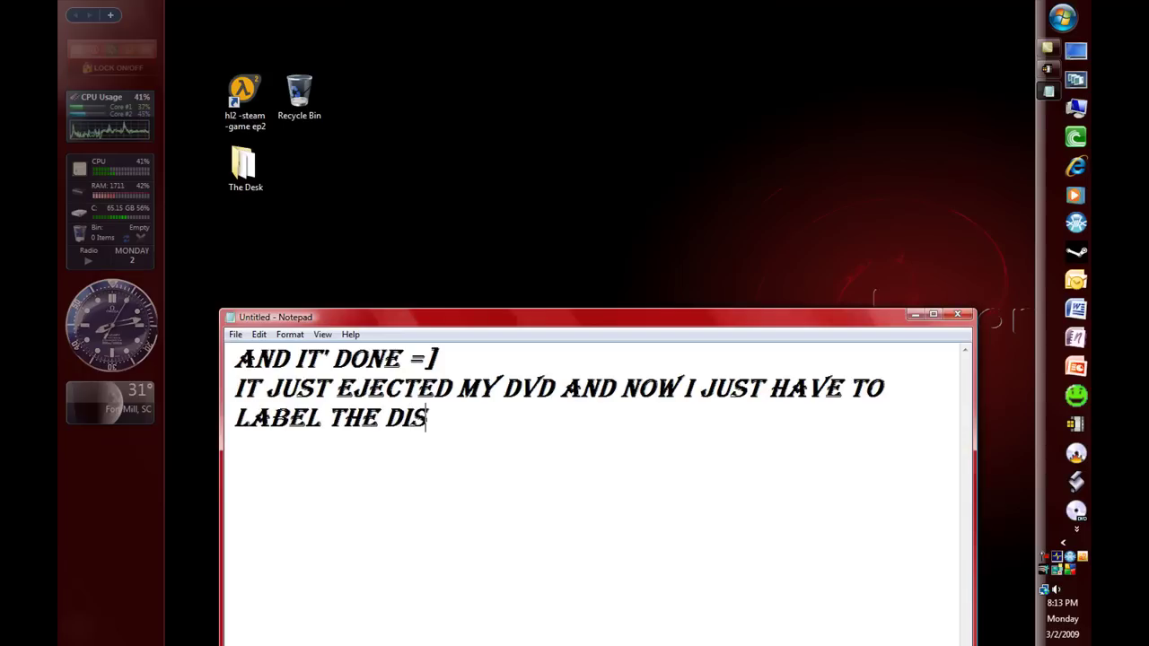
text(C BUT THAT)
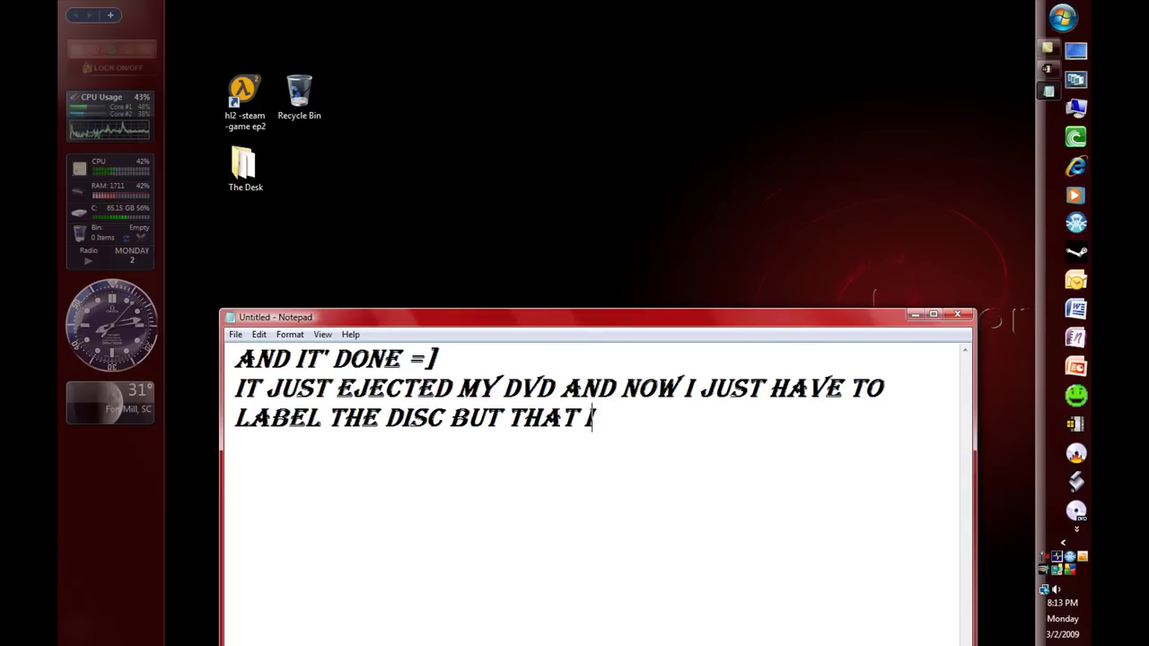
text( IS FOR ACTE)
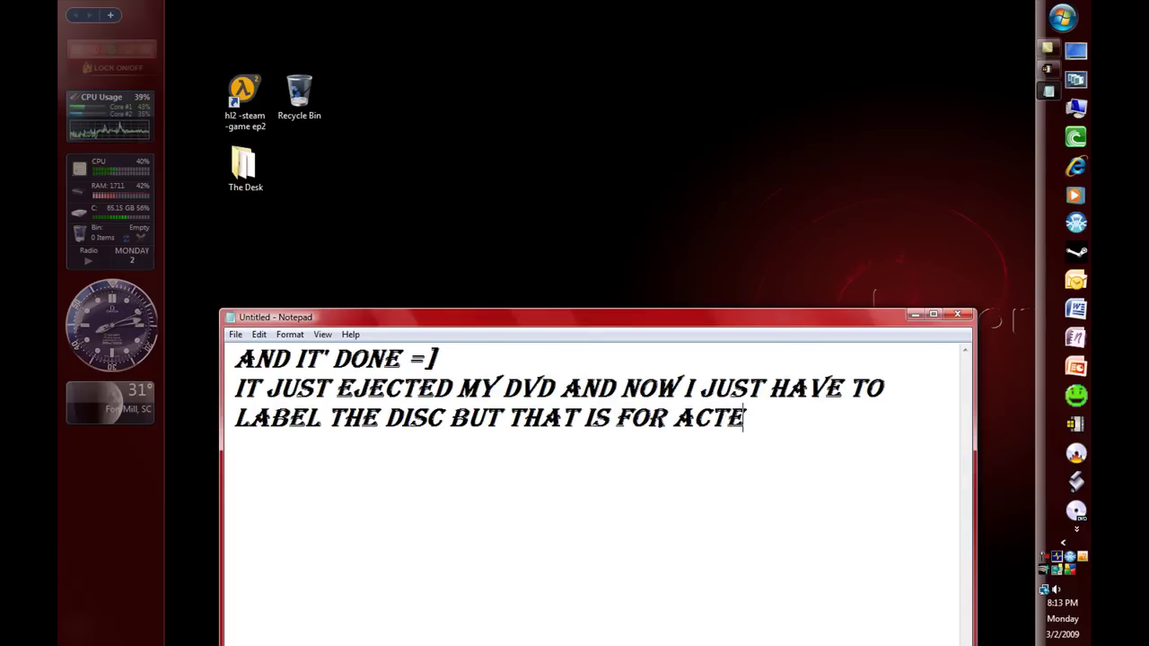
key(BackSpace)
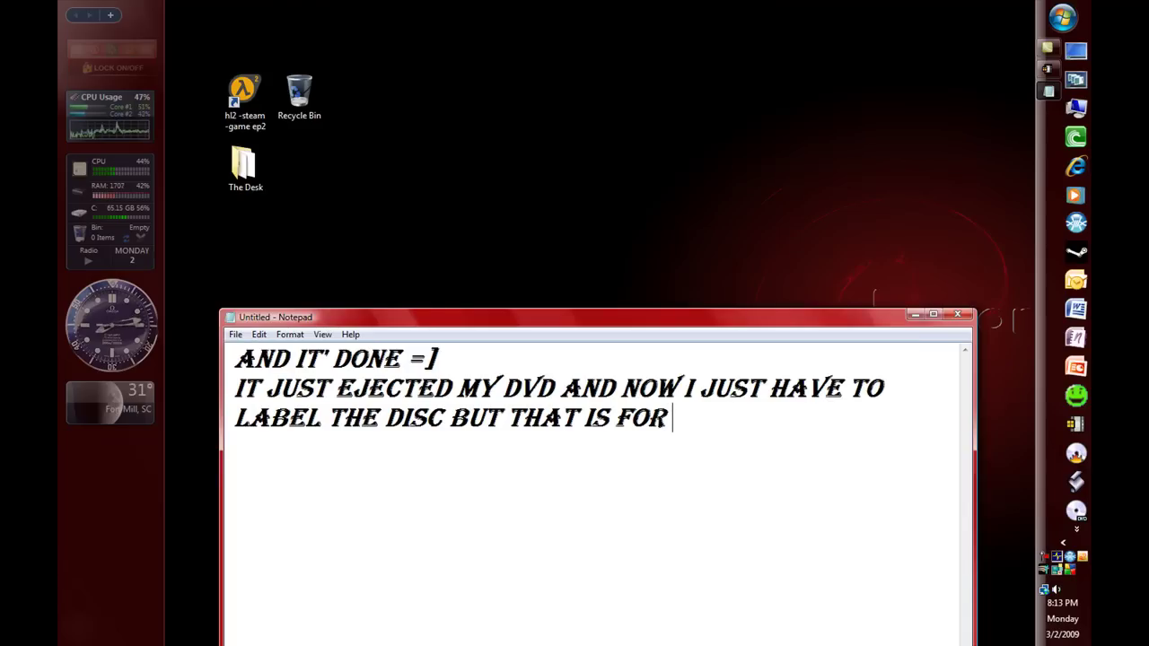
text(MAKING IT)
text( LOOK BETTER NOT)
text( FUNSTION)
Add the sentence "THE DISC IS NOW USABLE =]" and put it on its own fourth line without the preceding comma
text(, THE D)
text(ISC IS NO)
text(W)
text( USA)
text(BLE =))
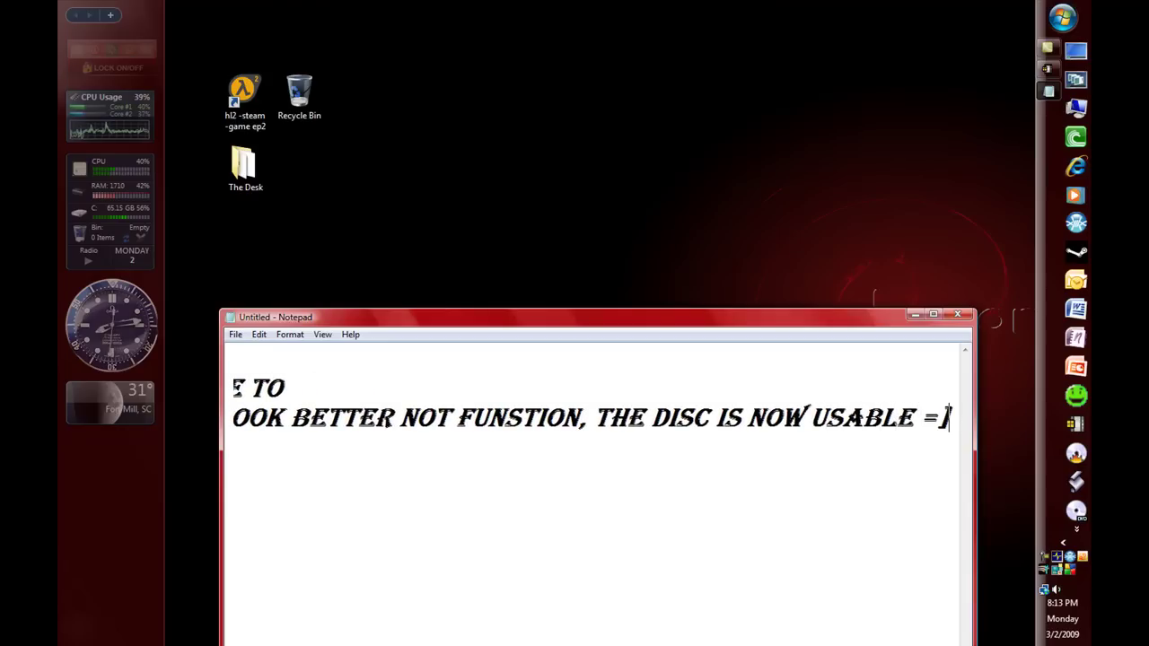
click(593, 419)
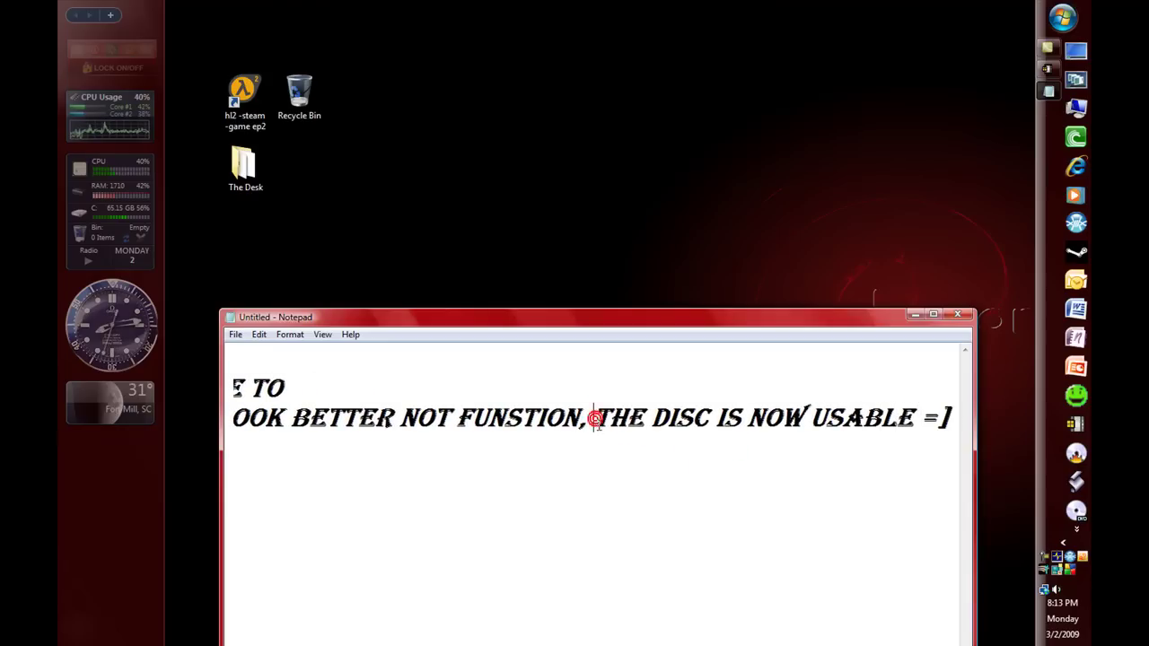
key(BackSpace)
key(BackSpace)
key(Return)
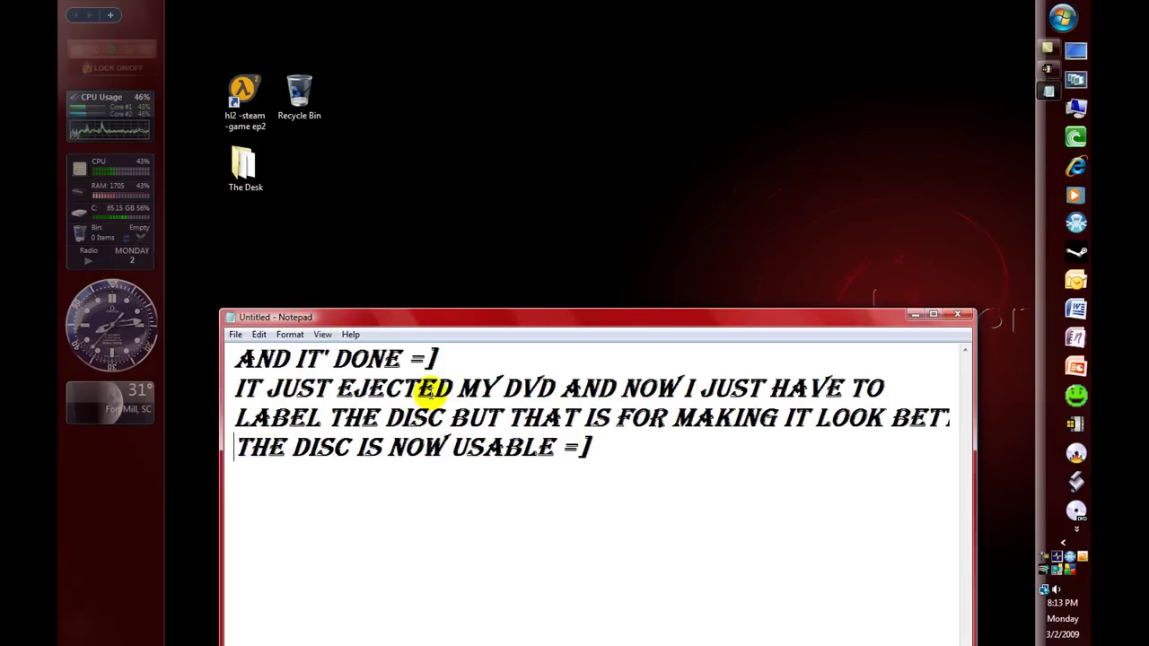
Keep the note open and replace all its text with "HERE IS THE PROOF I'LL GO AHEAD AND RN THE DVD FOR YOU GUYS"
click(959, 316)
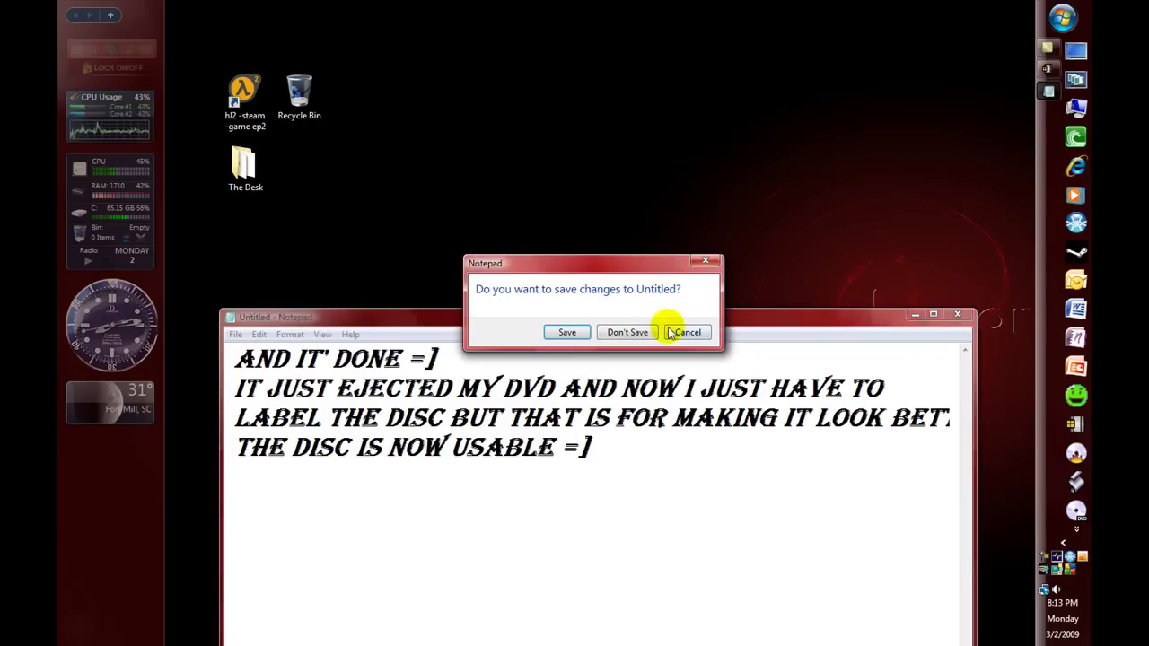
click(683, 334)
drag(643, 471, 218, 359)
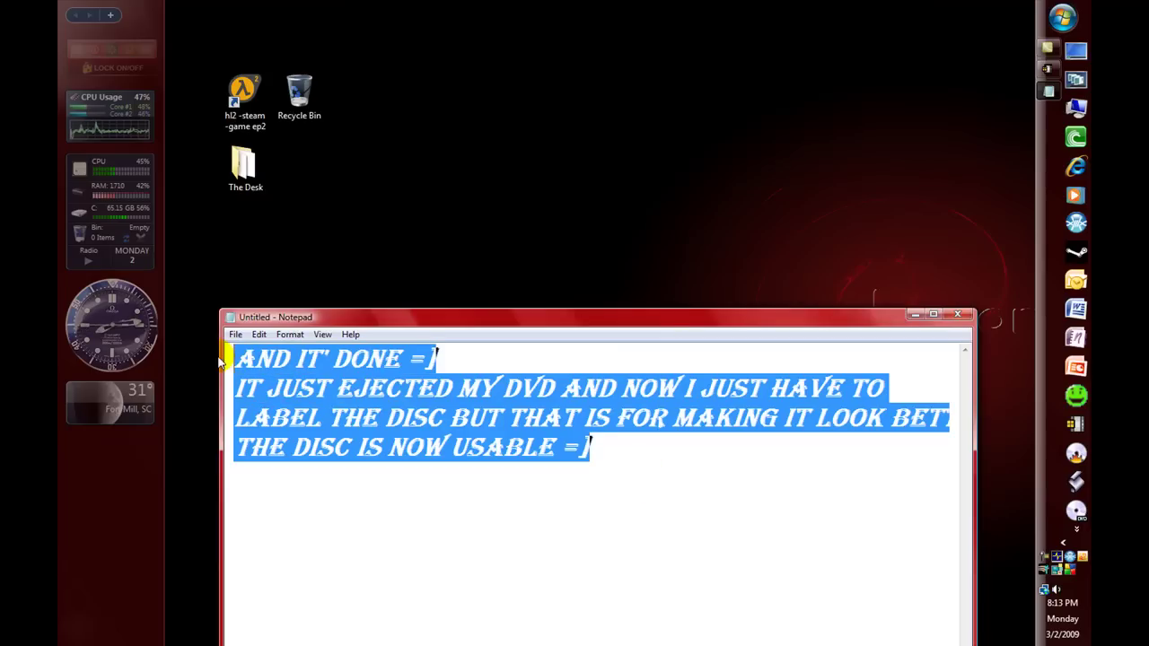
text(HER)
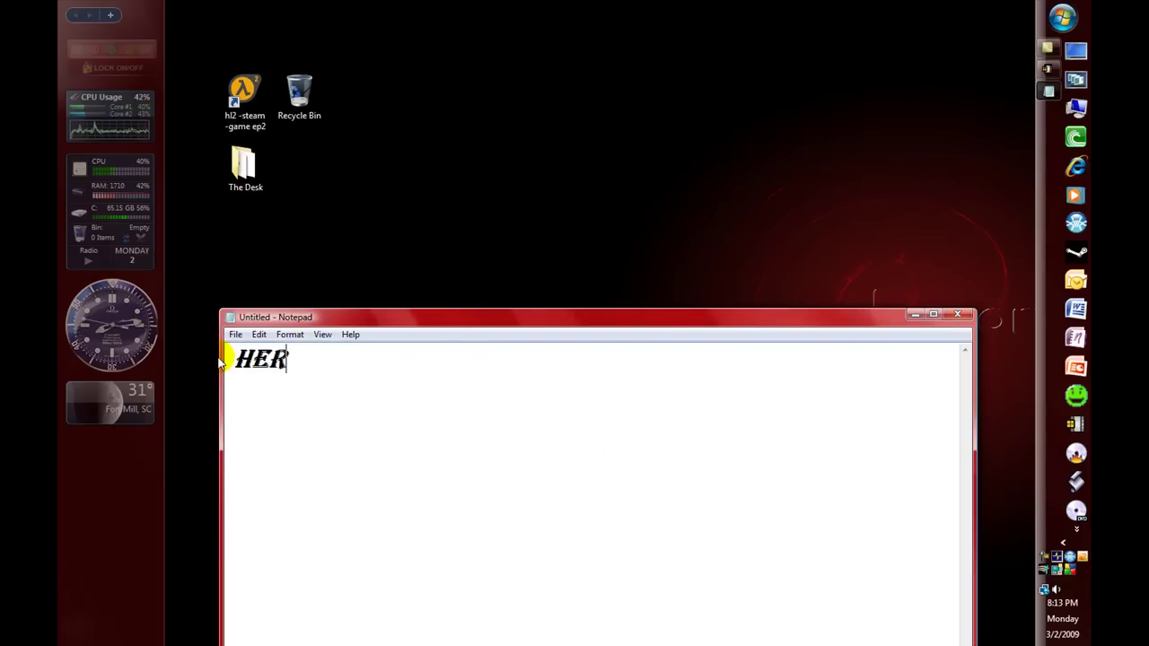
text(E IS THE P)
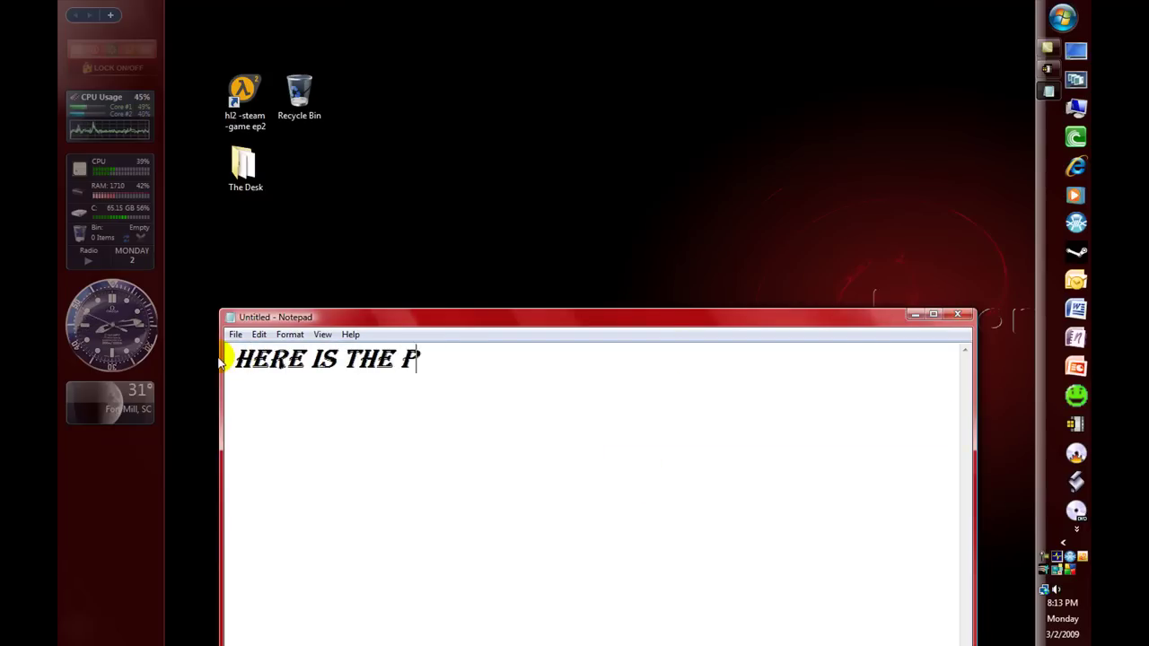
text(ROOF I'LL)
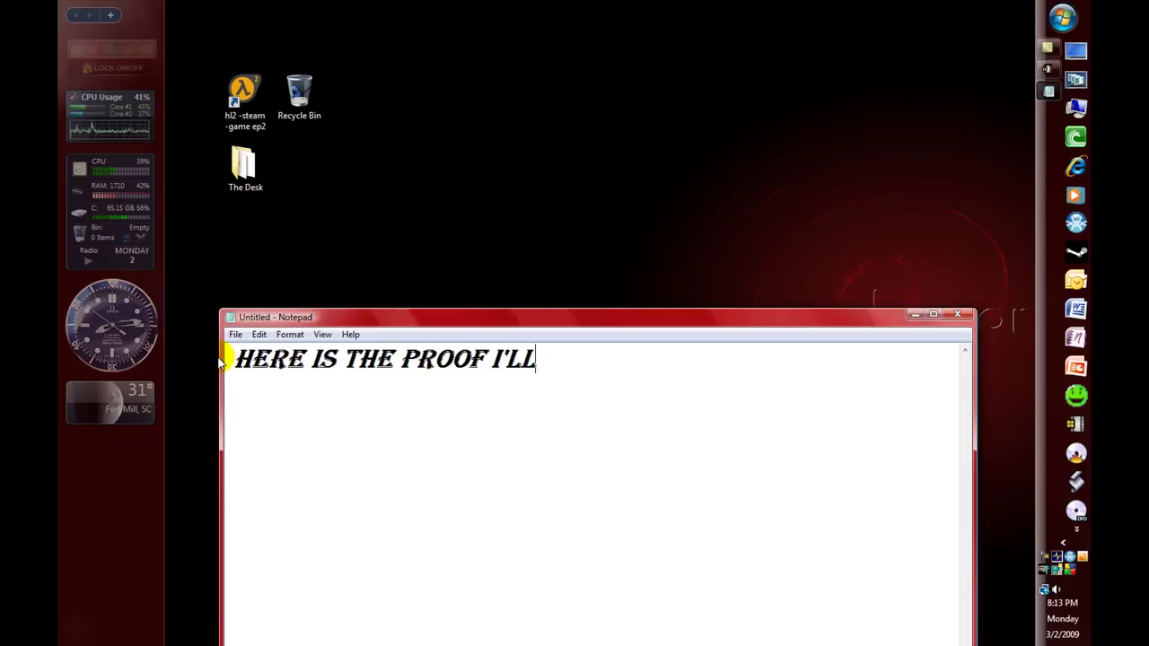
text( GO AHEAD )
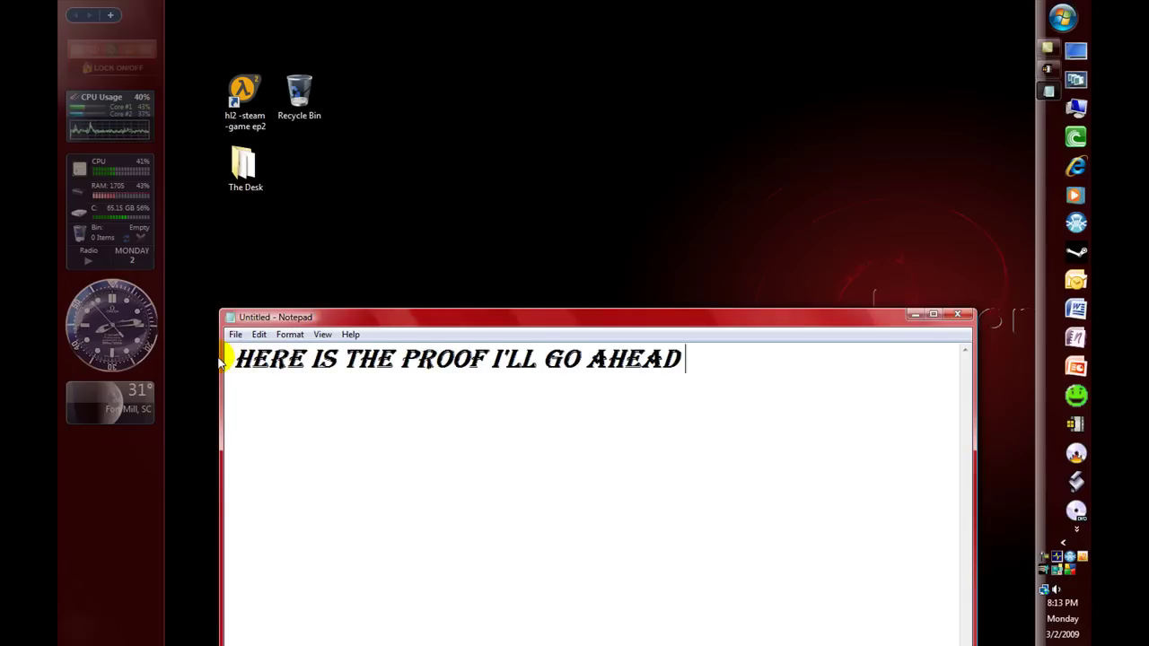
text(AND RN THE )
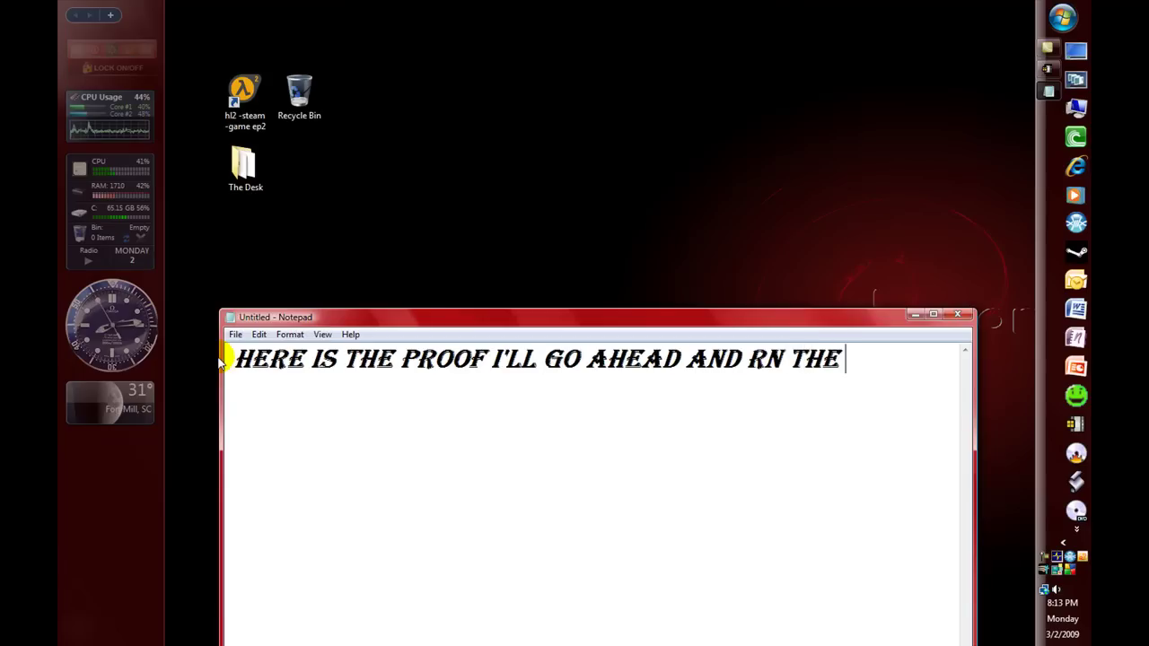
text(DVD FOR YOU GUYS)
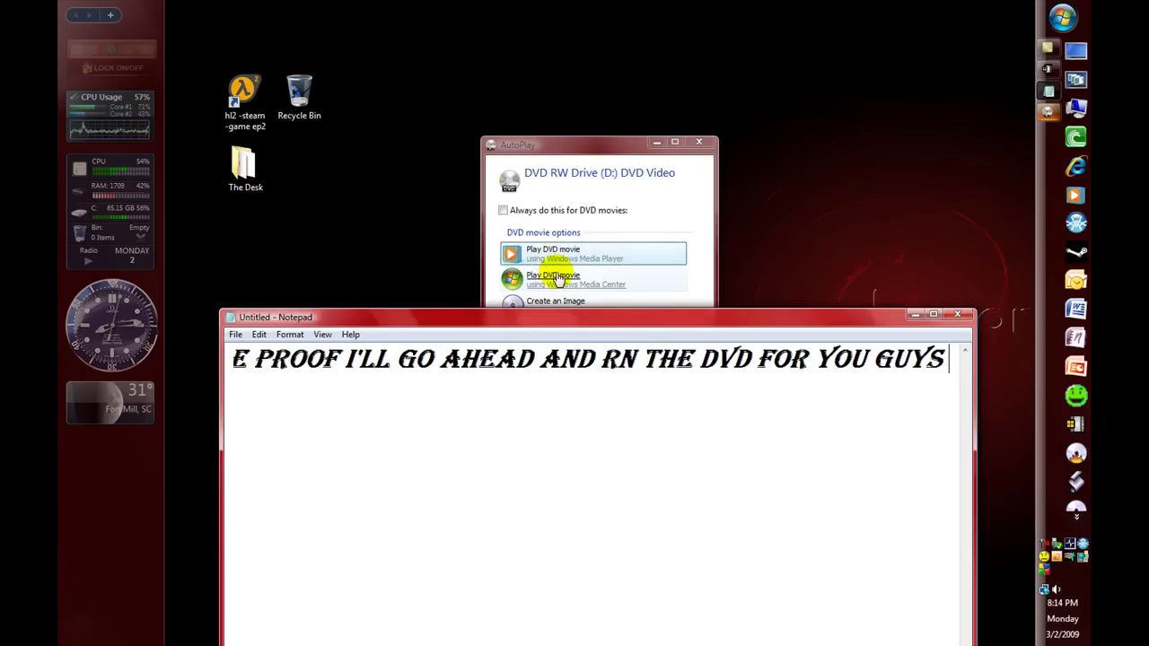
Choose to play the DVD movie using Windows Media Center, and correct "RN" to "RUN" in the note
click(557, 278)
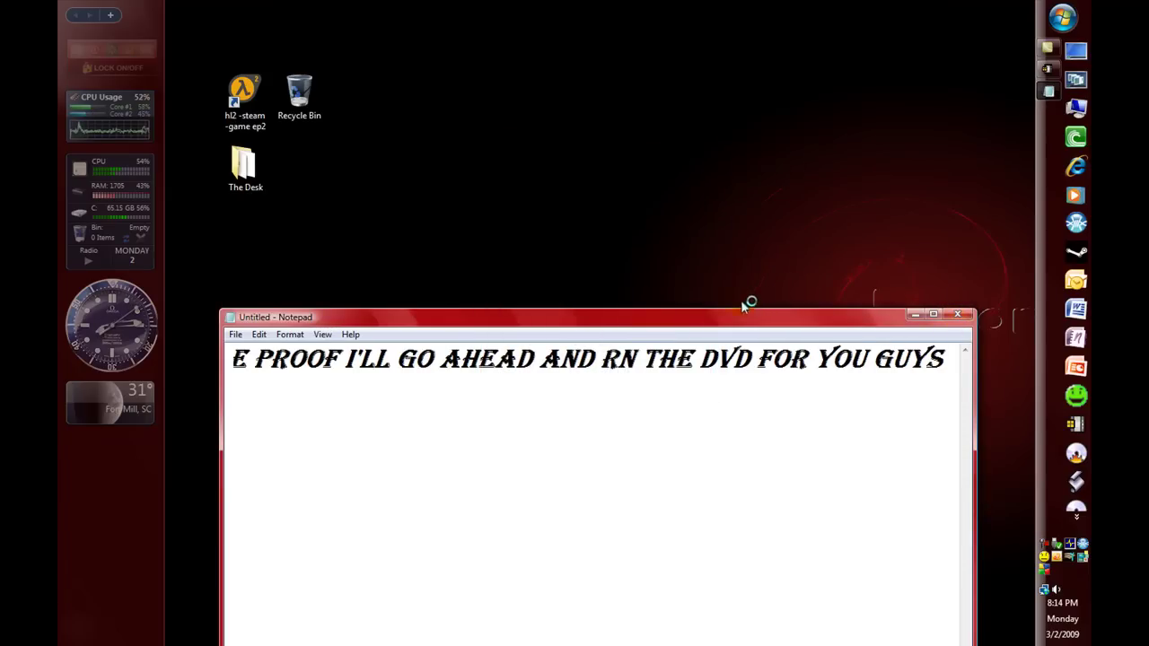
click(622, 359)
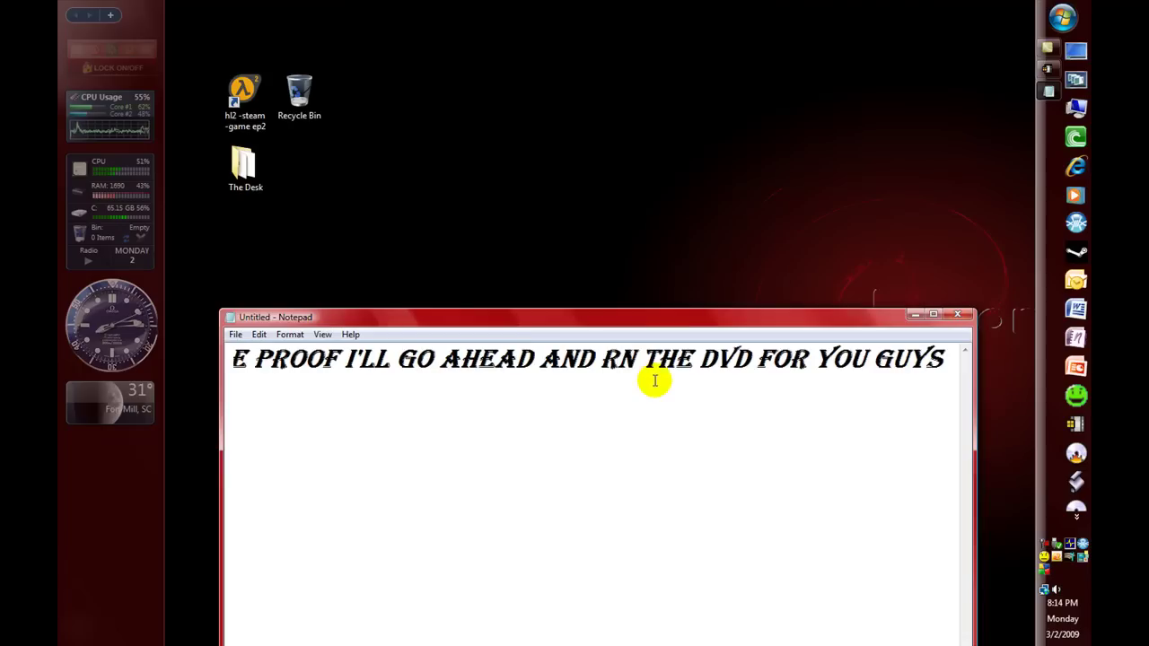
text(U)
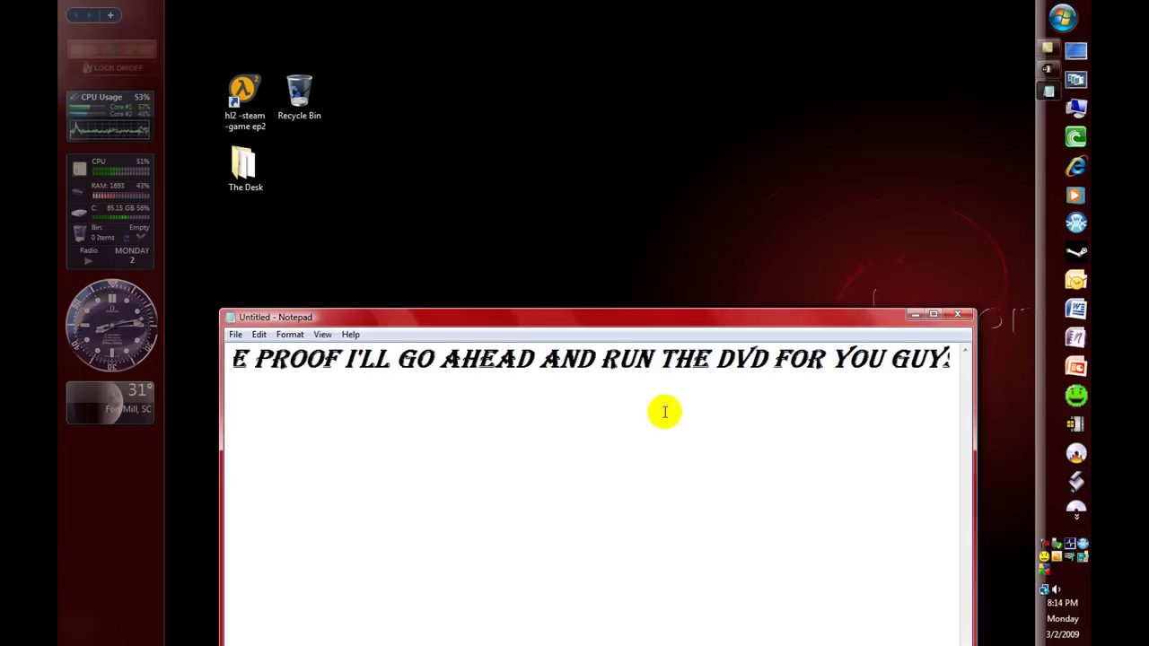
Replace the whole note with "IF IT WILL EVER LOAD..."
drag(948, 359, 216, 360)
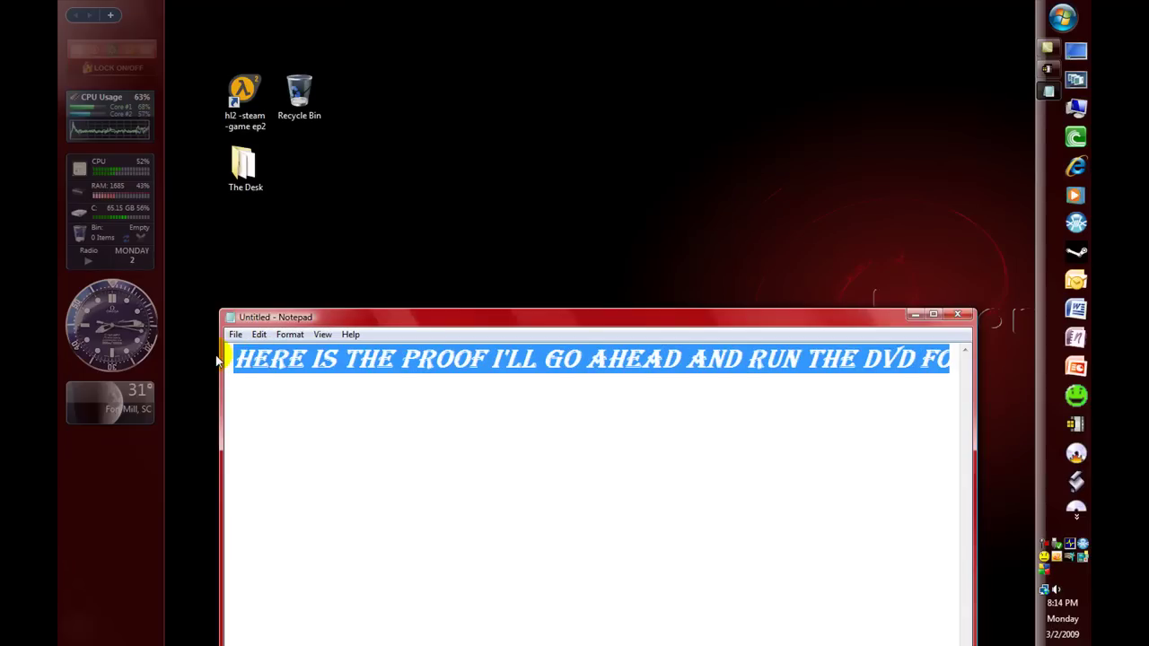
key(Delete)
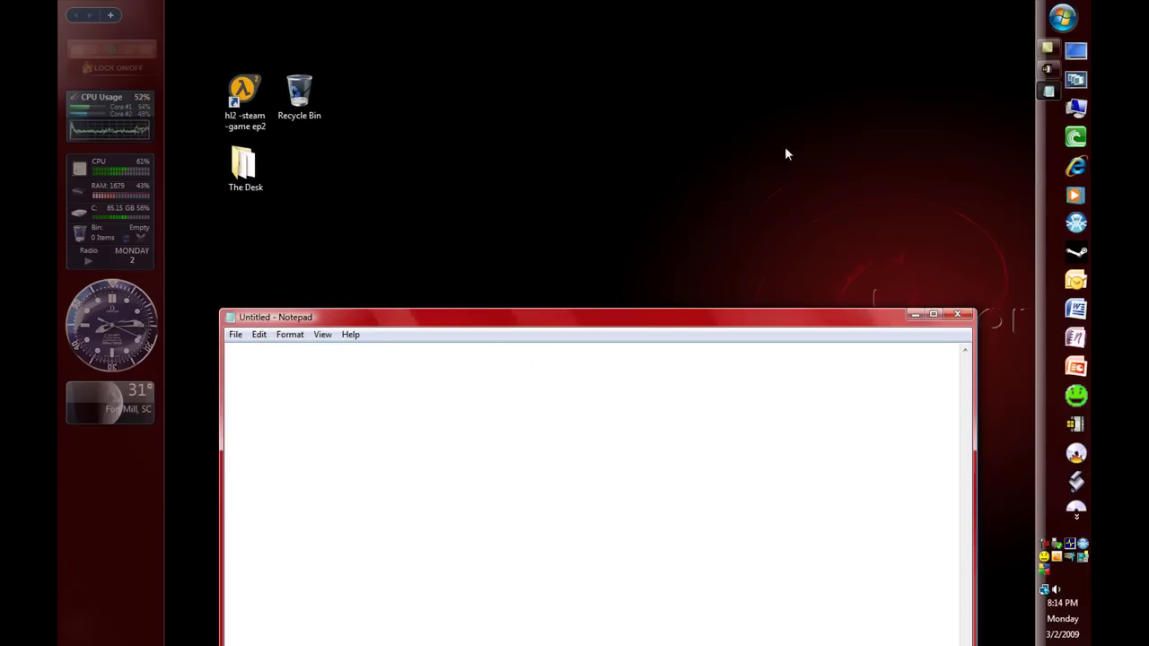
click(834, 422)
text(IF IT )
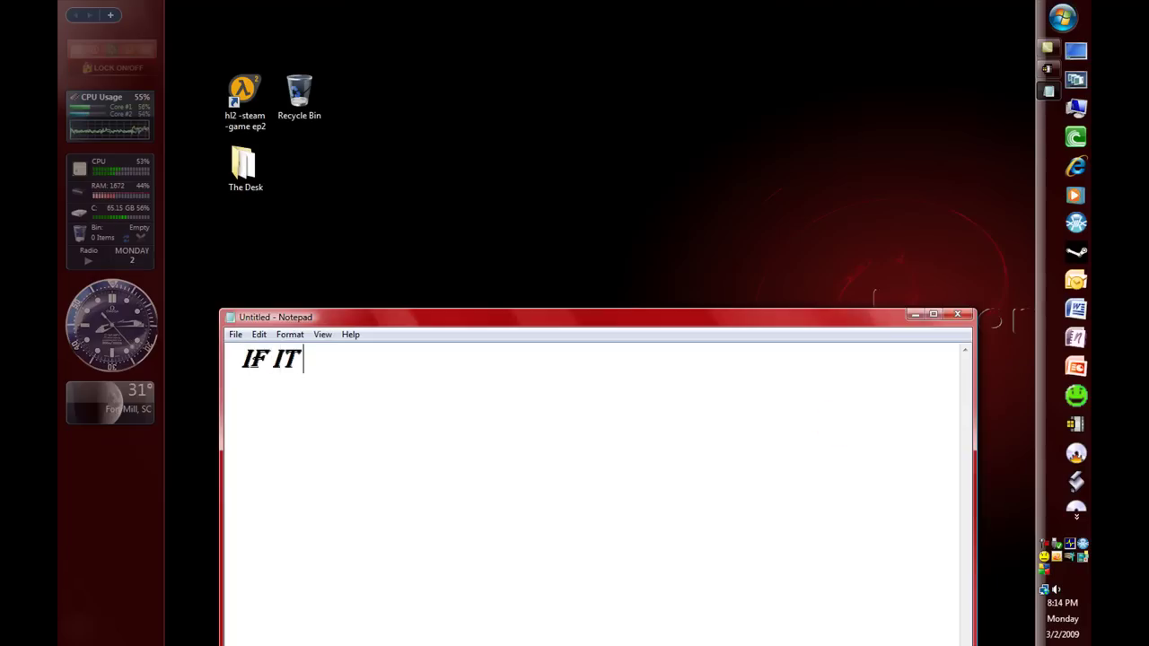
text(WILL EVER LOAD...)
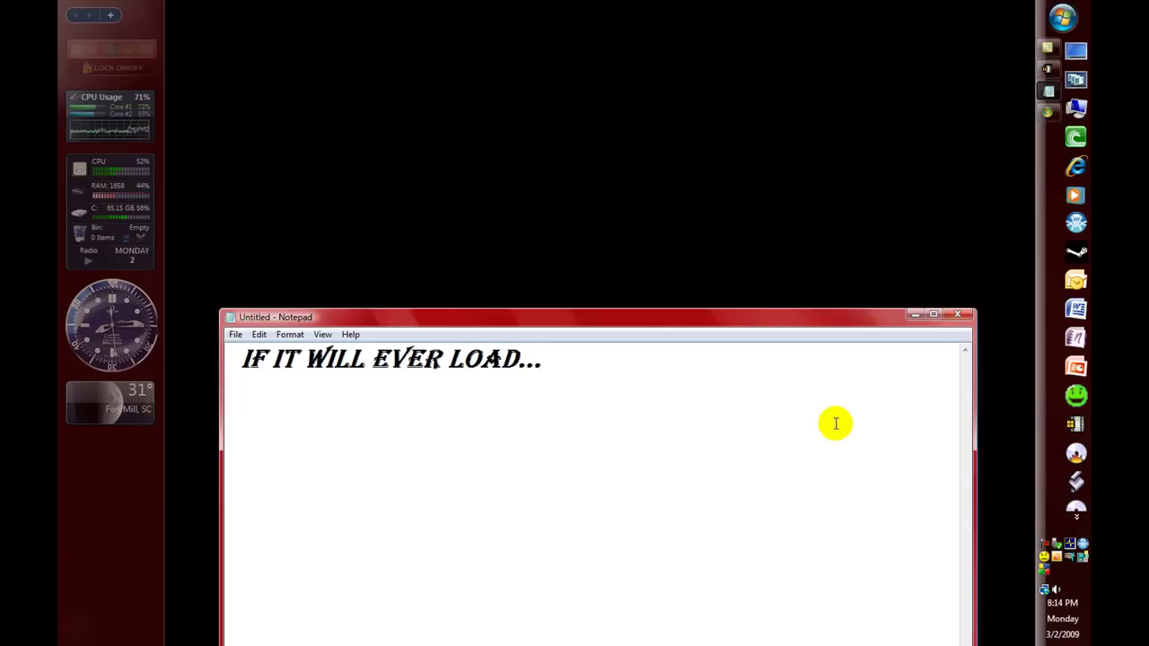
Erase the note's text and minimize the Notepad window to uncover Windows Media Center
key(BackSpace)
key(BackSpace)
key(BackSpace)
key(BackSpace)
key(BackSpace)
key(BackSpace)
key(BackSpace)
key(BackSpace)
key(BackSpace)
key(BackSpace)
key(BackSpace)
key(BackSpace)
key(BackSpace)
key(BackSpace)
key(BackSpace)
key(BackSpace)
key(BackSpace)
key(BackSpace)
key(BackSpace)
key(BackSpace)
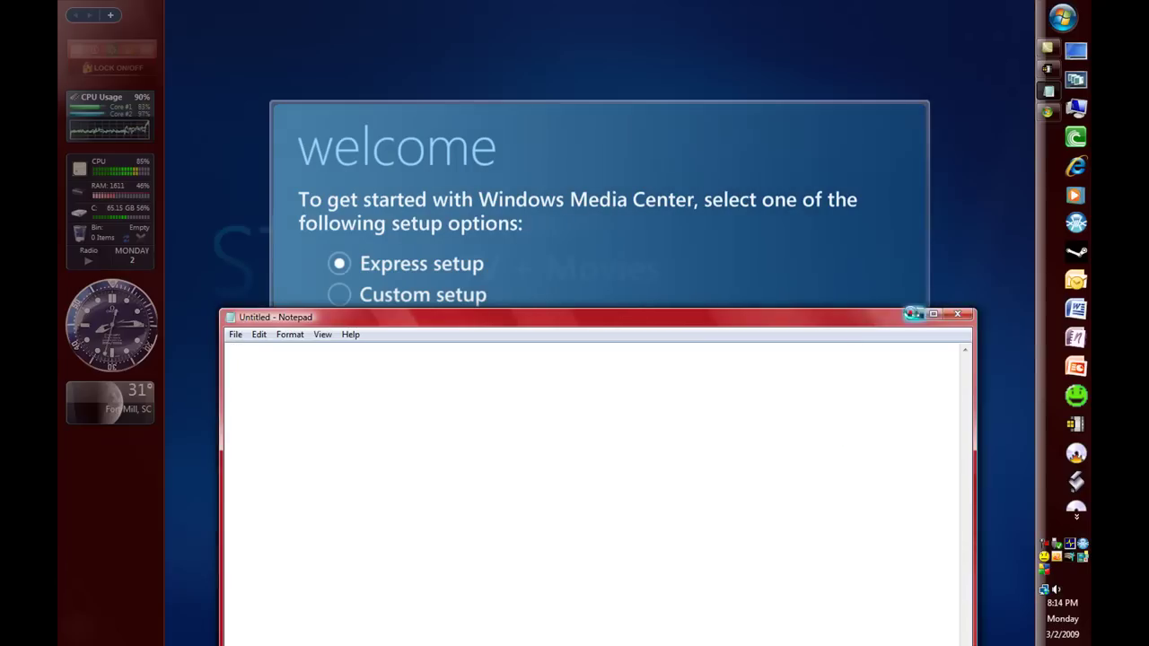
click(914, 315)
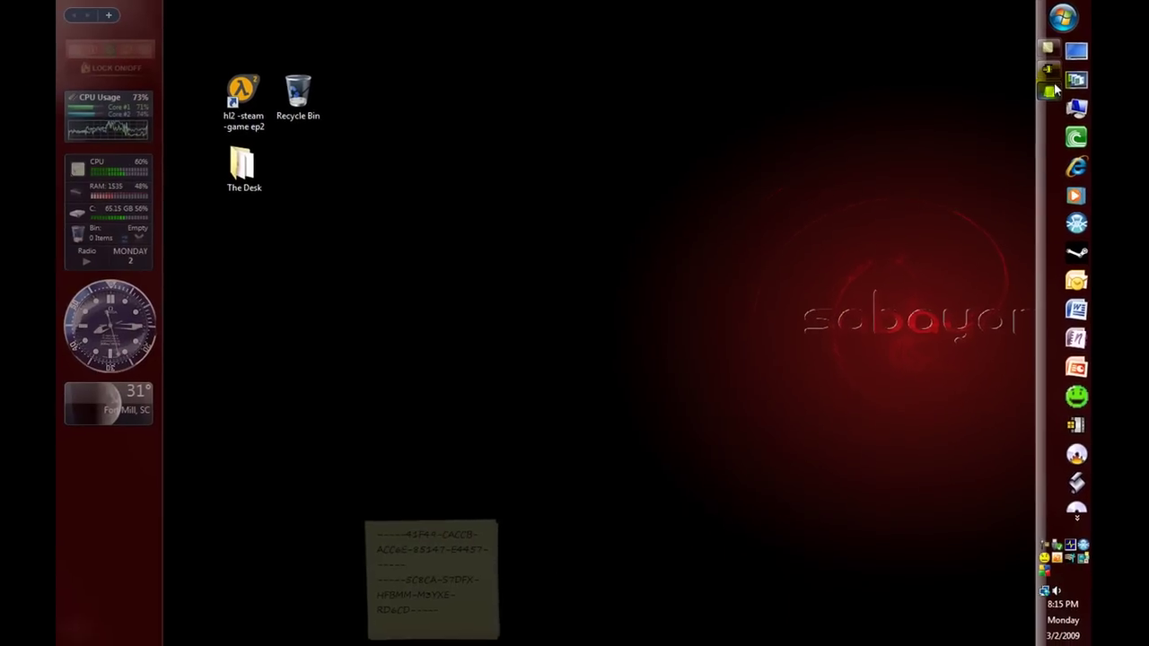
Restore the empty Notepad window and write "OK LET'S TRY ANOTHER APPLICATION TO PLAY IT..."
click(1051, 88)
click(686, 404)
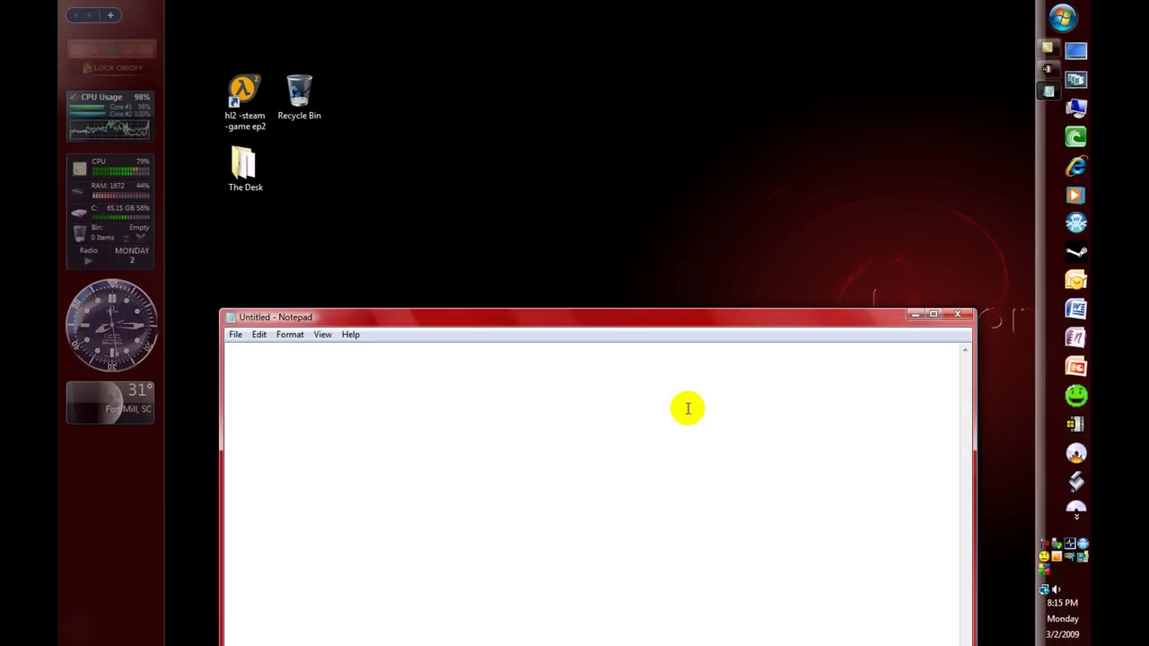
text(OK LET'S TRY ANOTH)
text(ER )
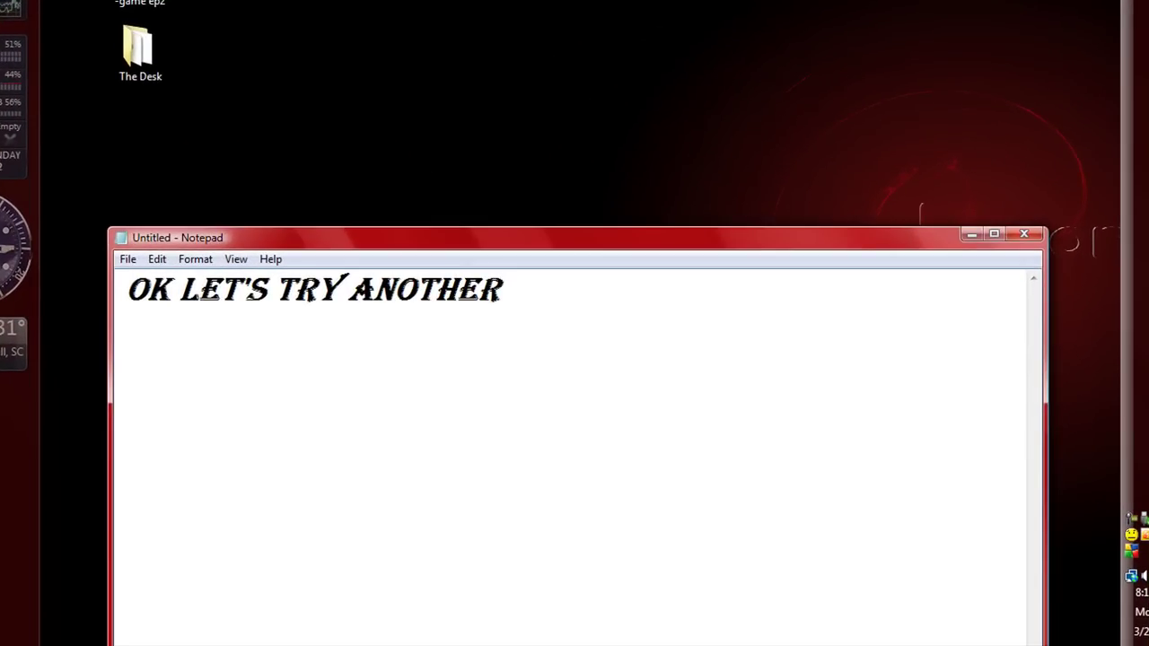
text(APPLICATION TO PLAY IT...)
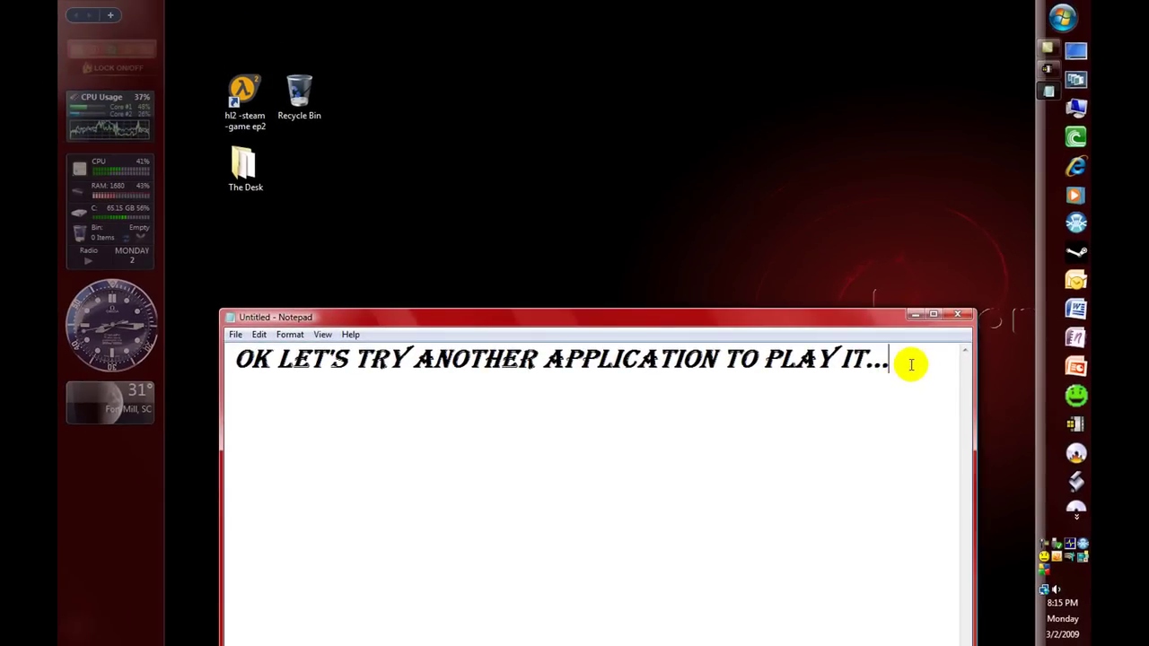
Add a second line reading "NEVER USED THAT ONE LOL"
key(Return)
text(NEVER)
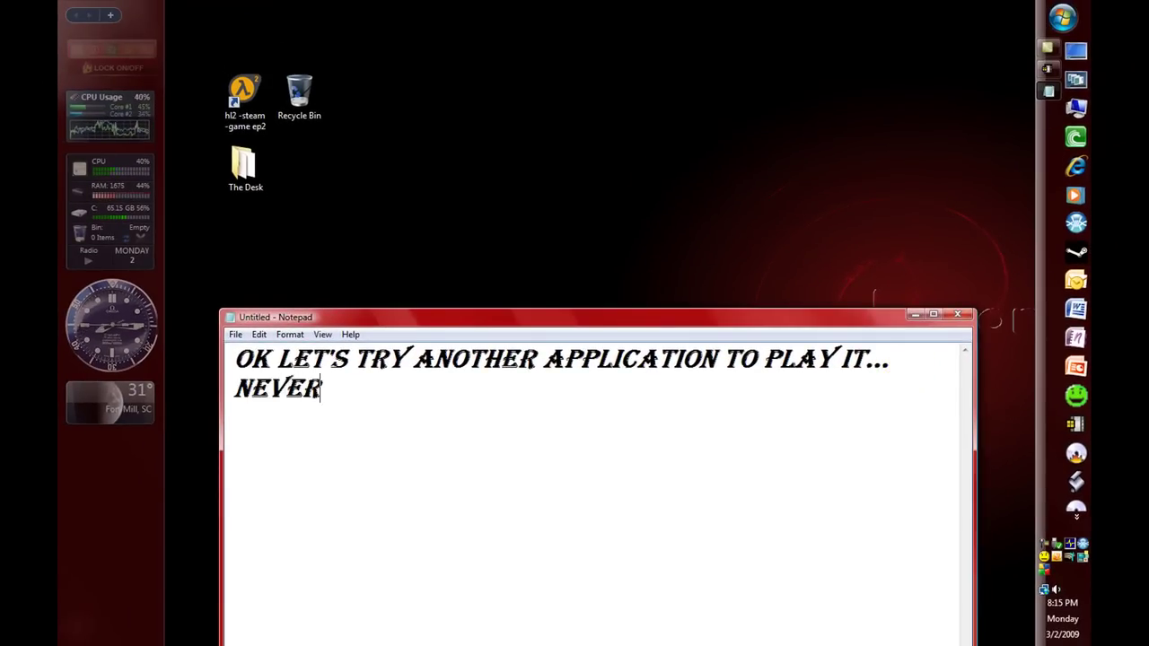
text( USED THAT ONE LOL)
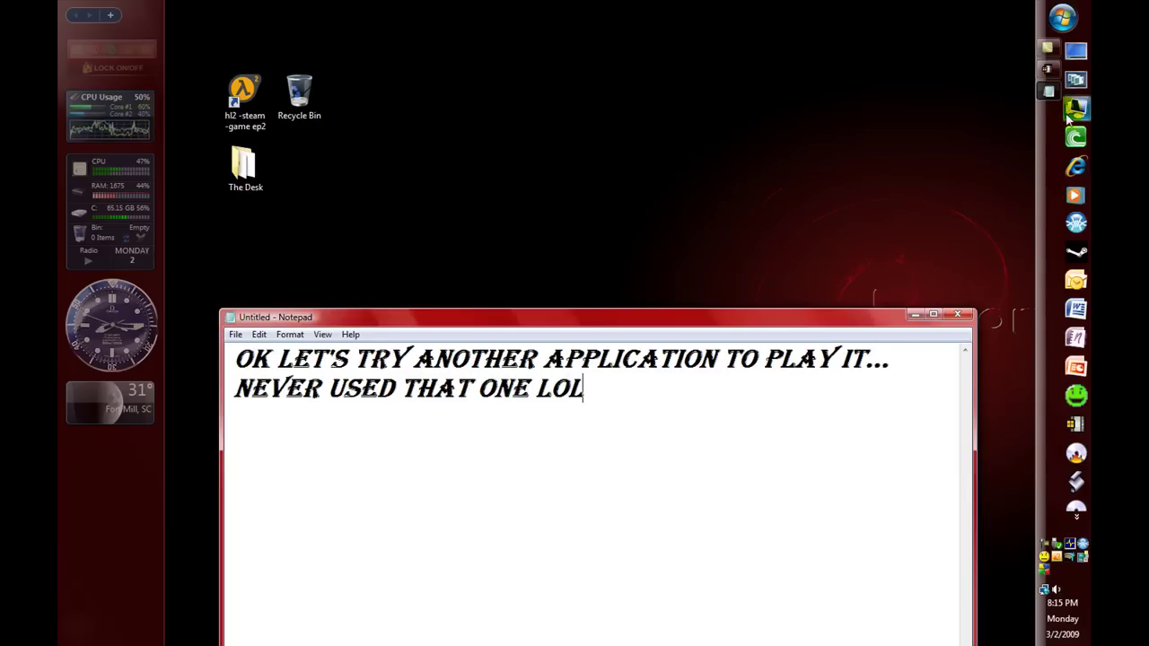
Switch to Windows Media Player and play the burned disc listed as Unknown DVD (D:)
click(1076, 195)
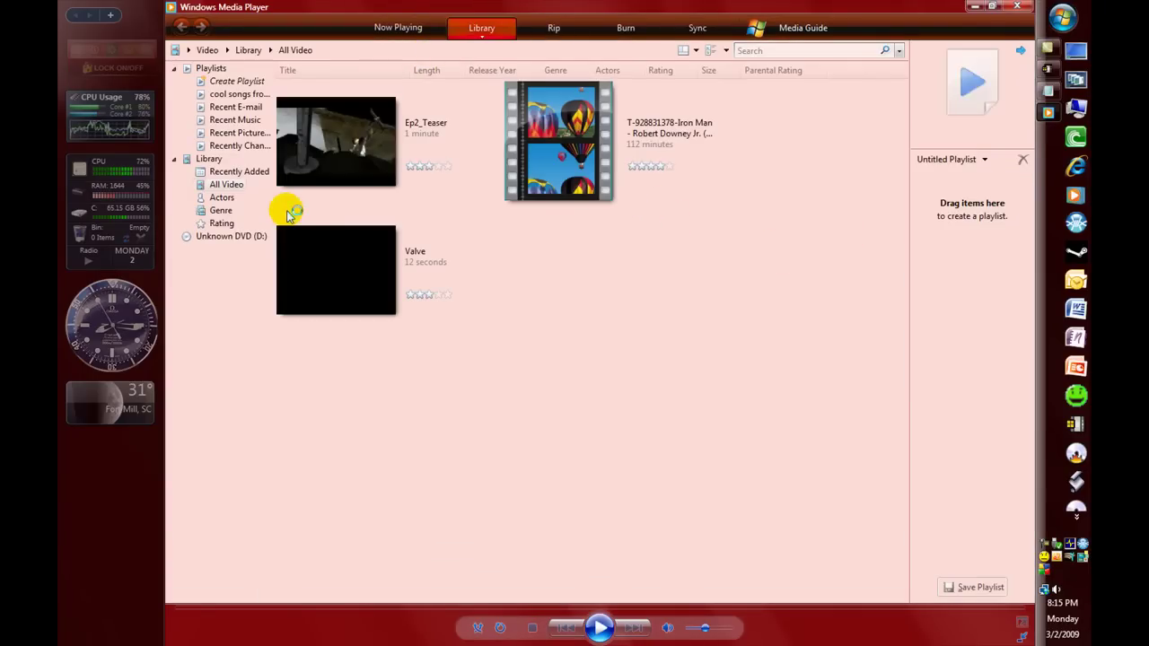
click(222, 239)
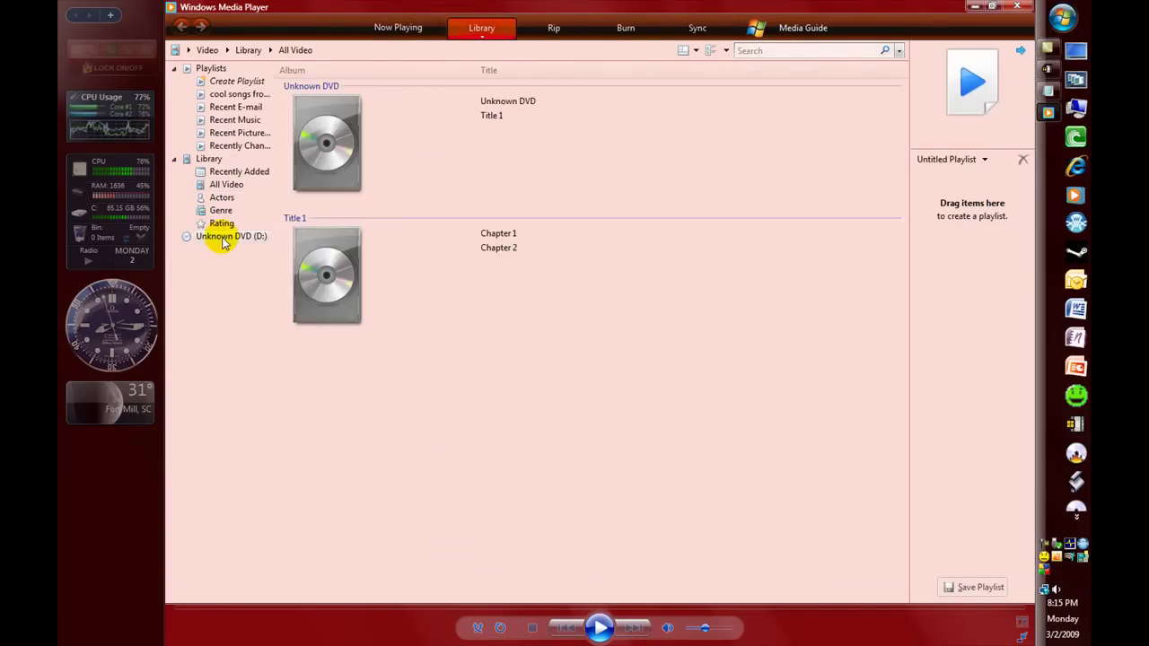
double_click(541, 272)
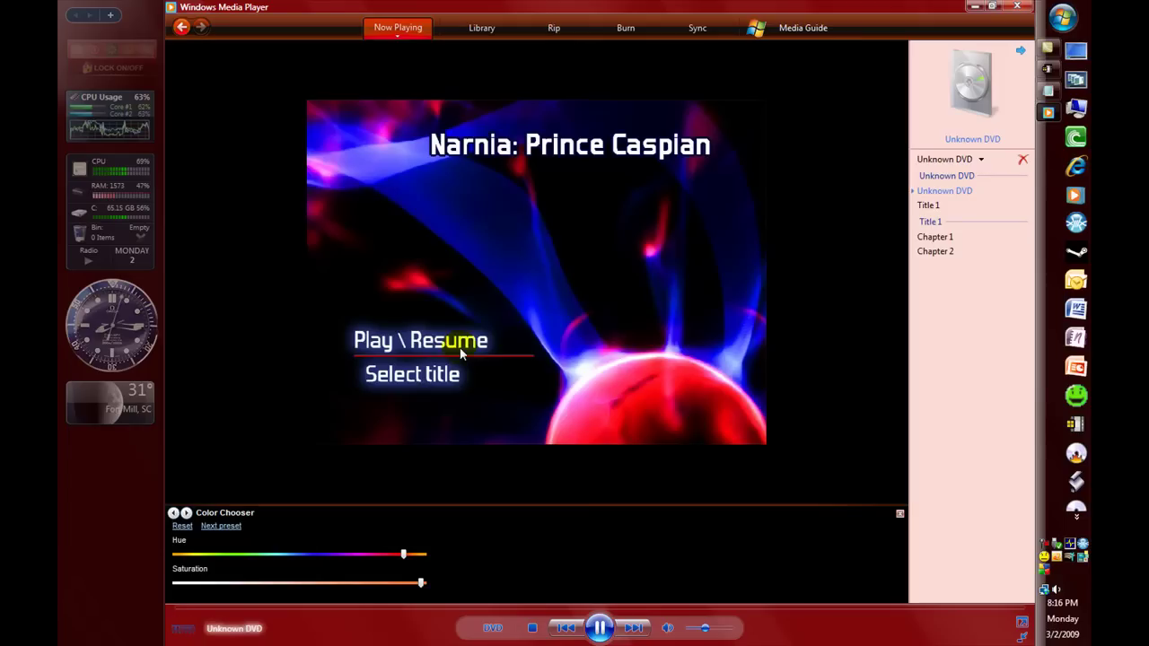
Play Title 1 of the burned disc from the Unknown DVD playlist
click(583, 406)
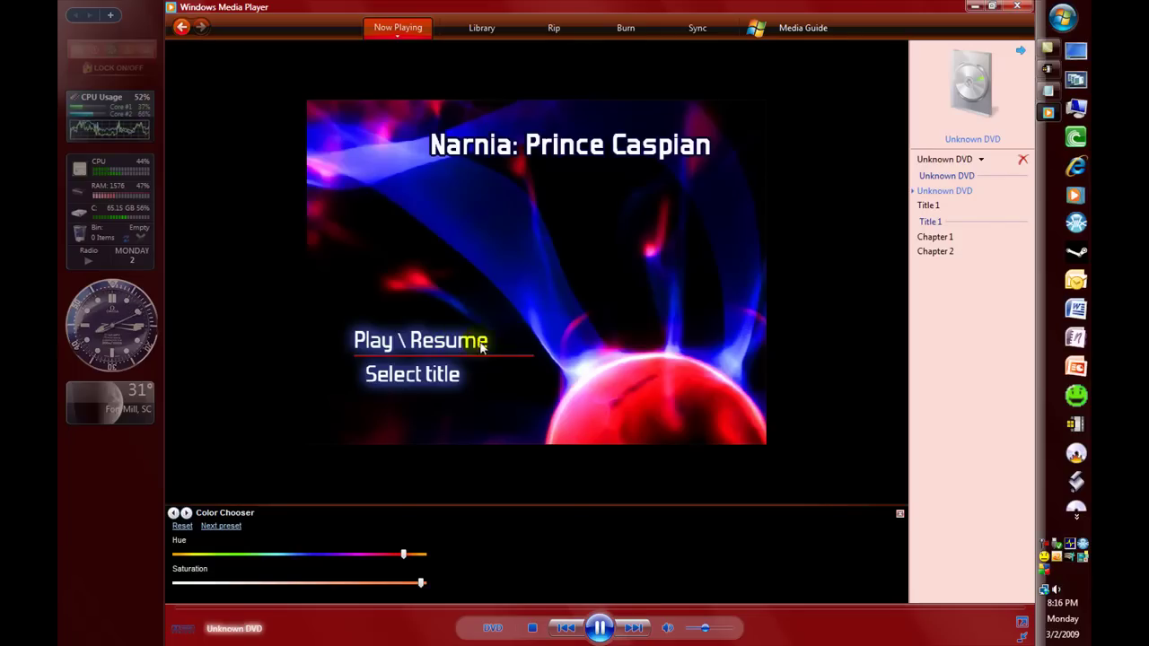
click(925, 206)
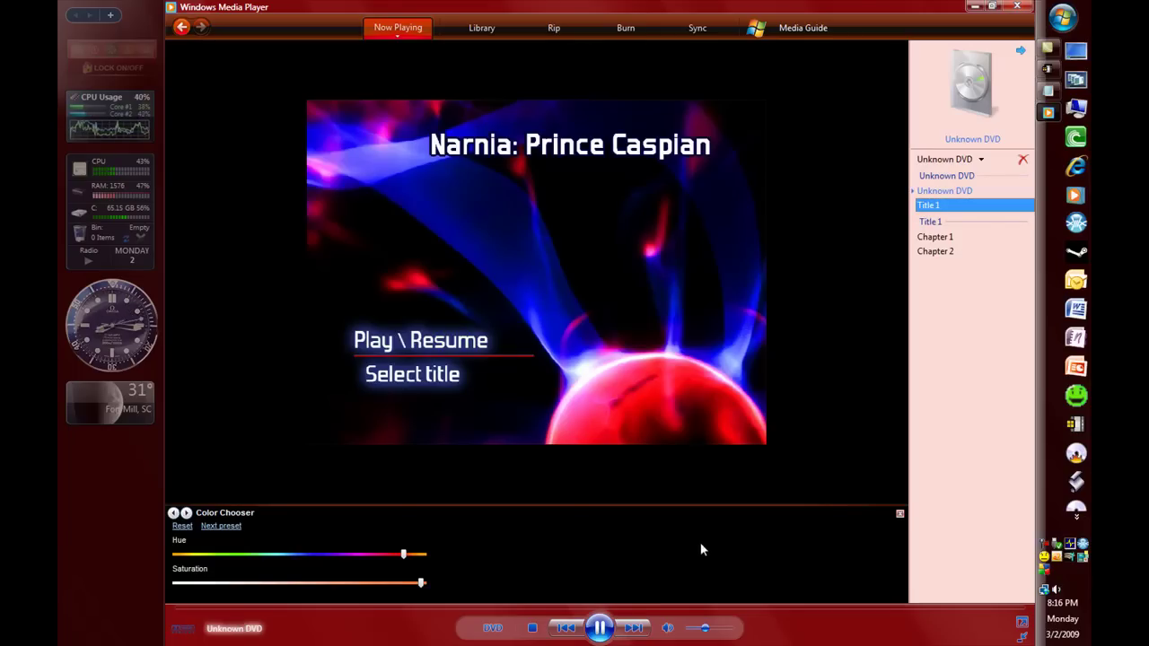
double_click(931, 206)
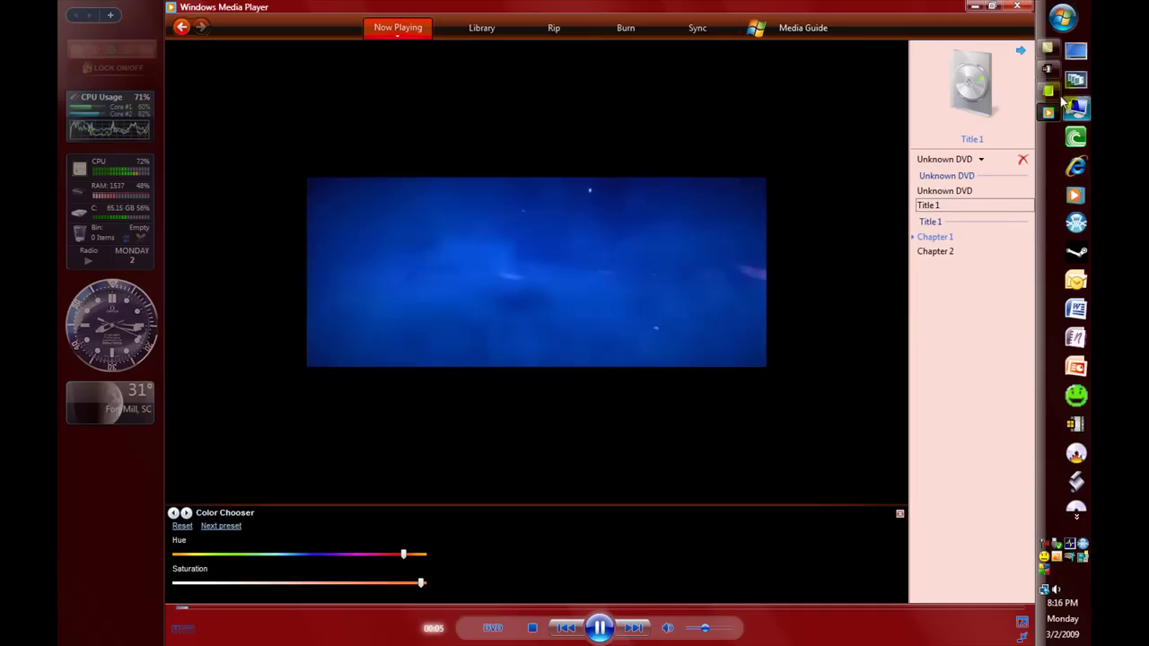
Switch to Notepad and replace the note with "THAT IS SLIGHTLY ANNOYING.. IT WORKS ON A REGULAR DVD THO =]"
click(1048, 91)
key(ctrl+a)
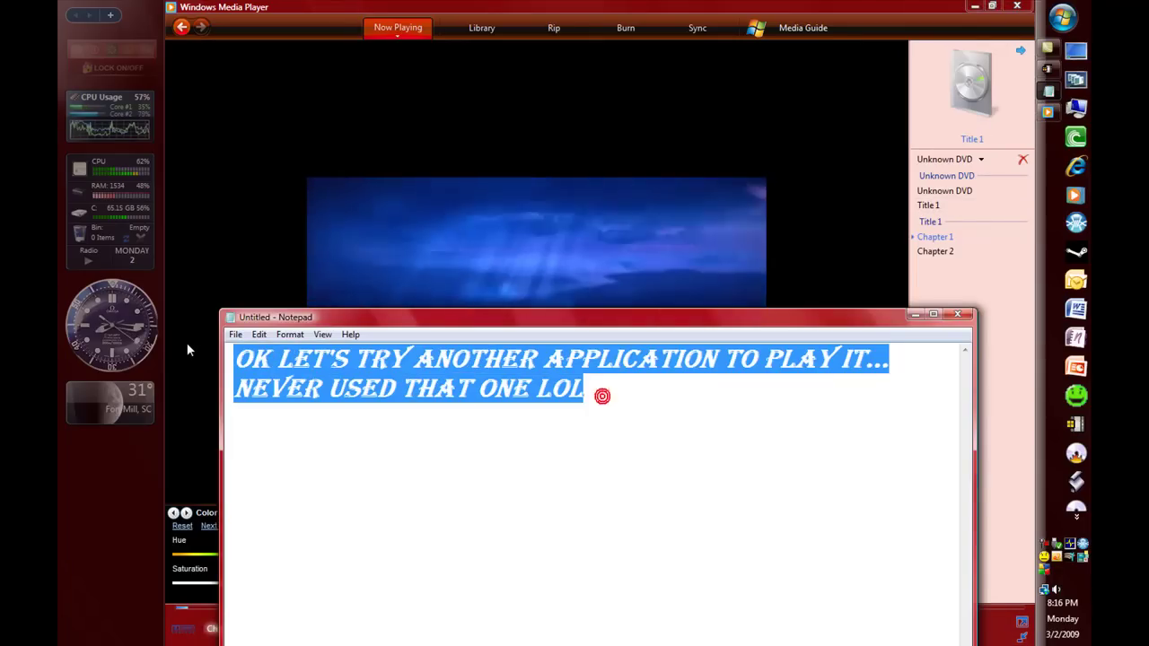
text(THAT IS S)
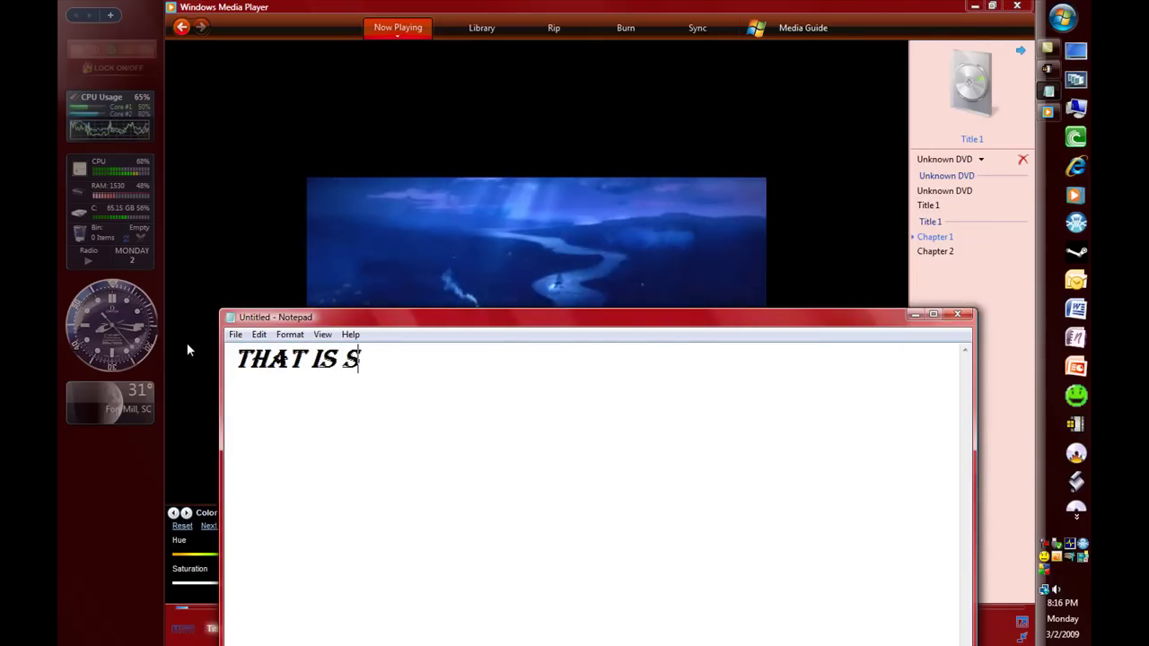
text(LIGHTLY ANN)
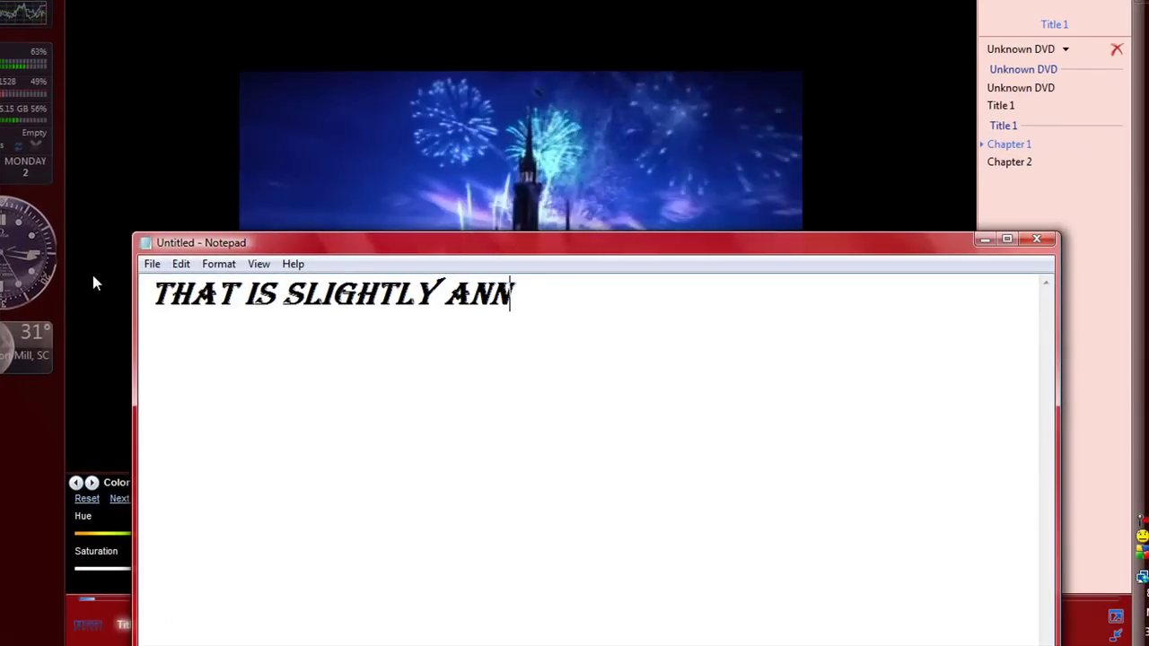
text(OYING.. IT)
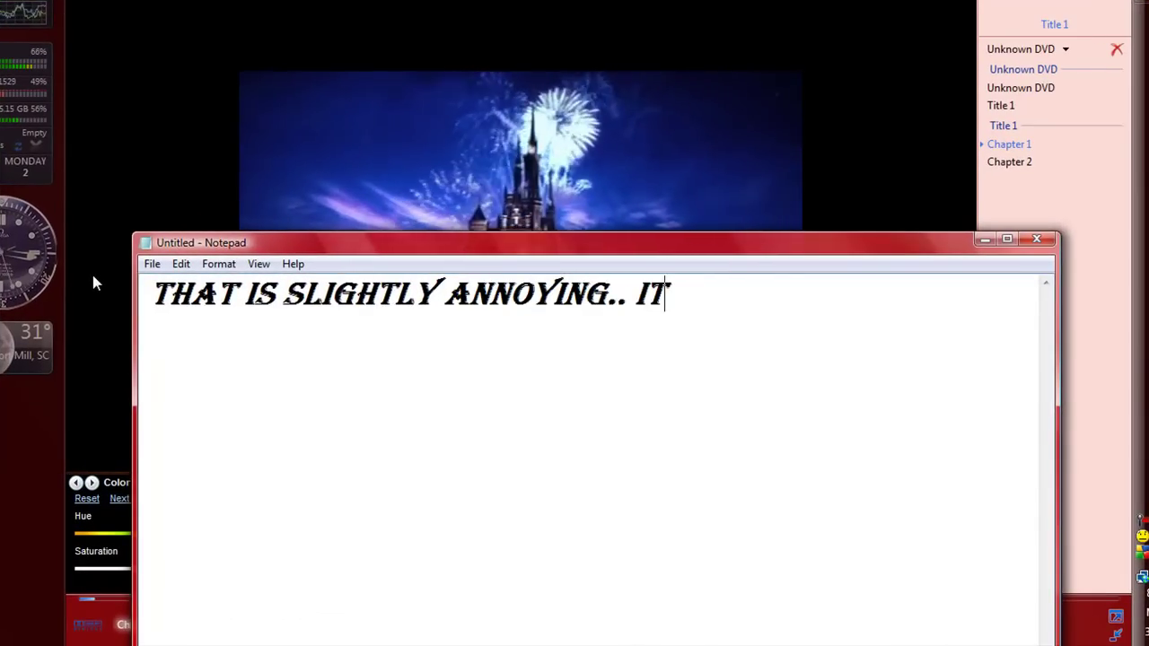
text( WORKS ON)
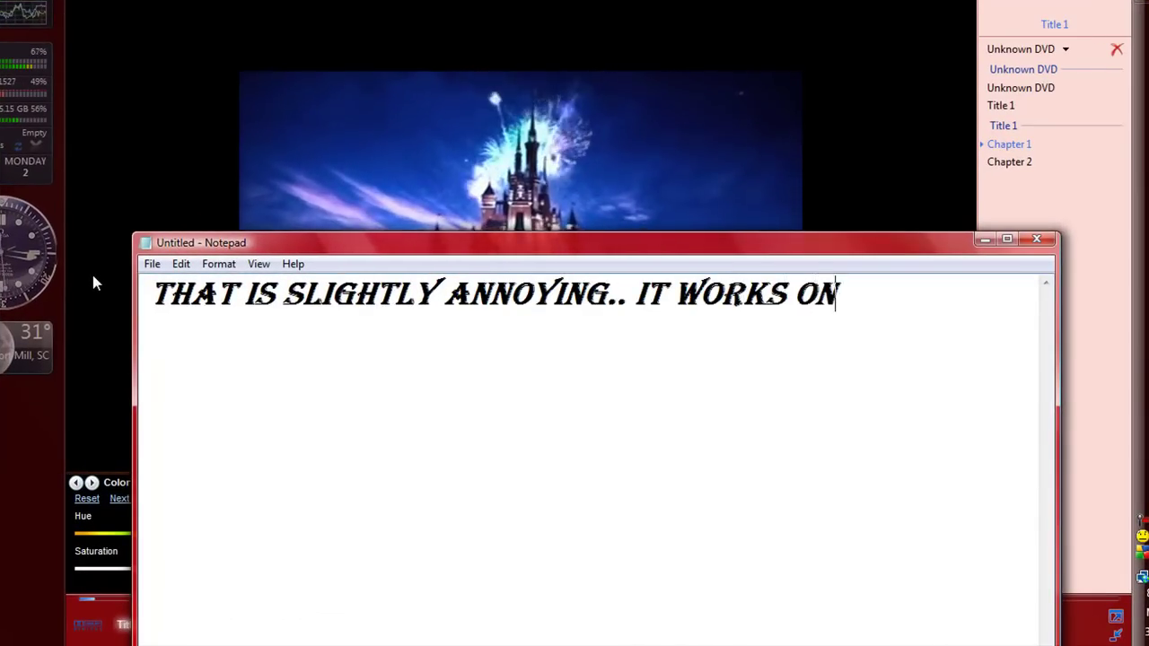
text( A REGUL)
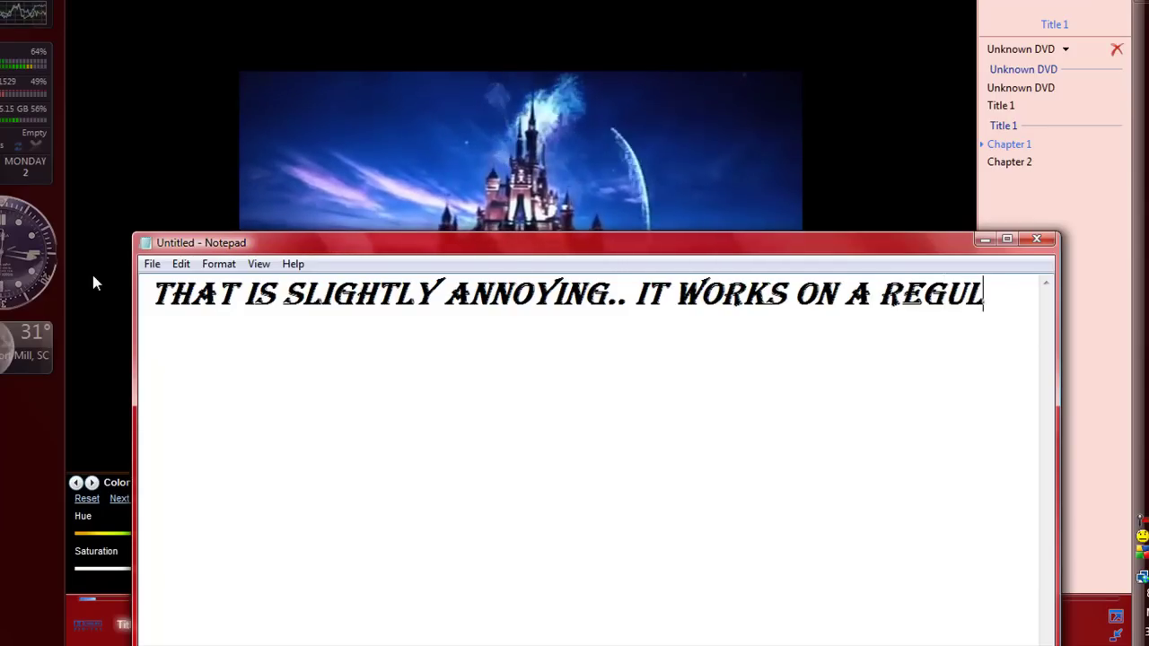
text(AR DVD THO =))
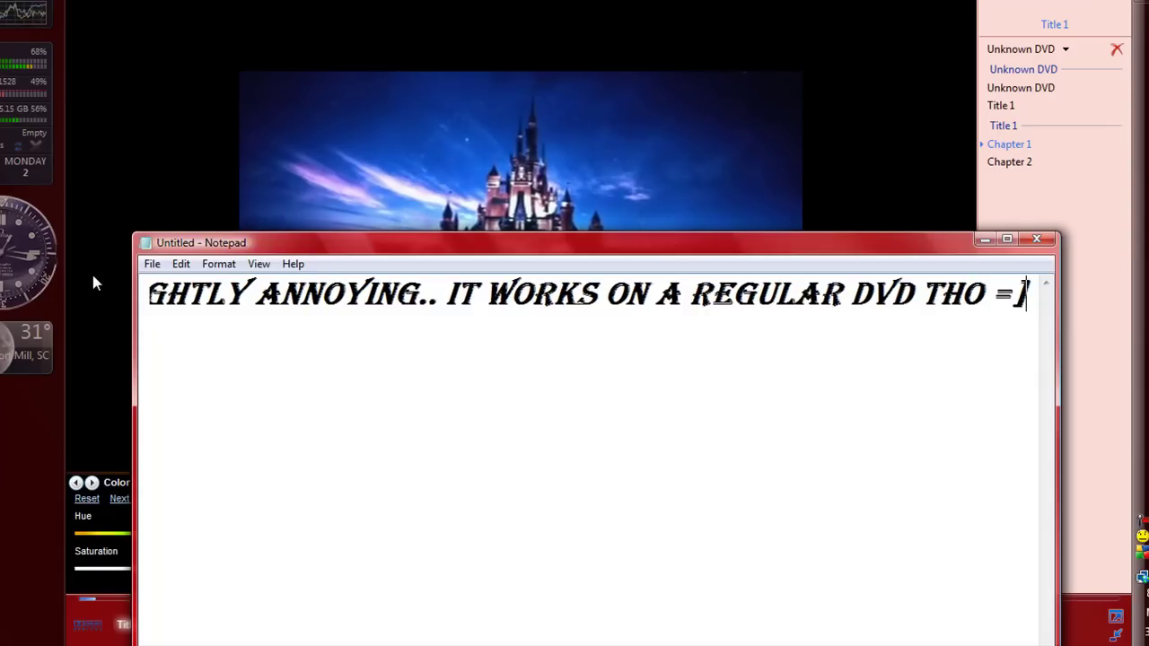
Break the note into two lines before "IT WORKS" and remove the second line's leading space
key(ctrl+Left)
key(ctrl+Left)
key(ctrl+Left)
key(ctrl+Left)
key(ctrl+Left)
key(ctrl+Left)
key(ctrl+Left)
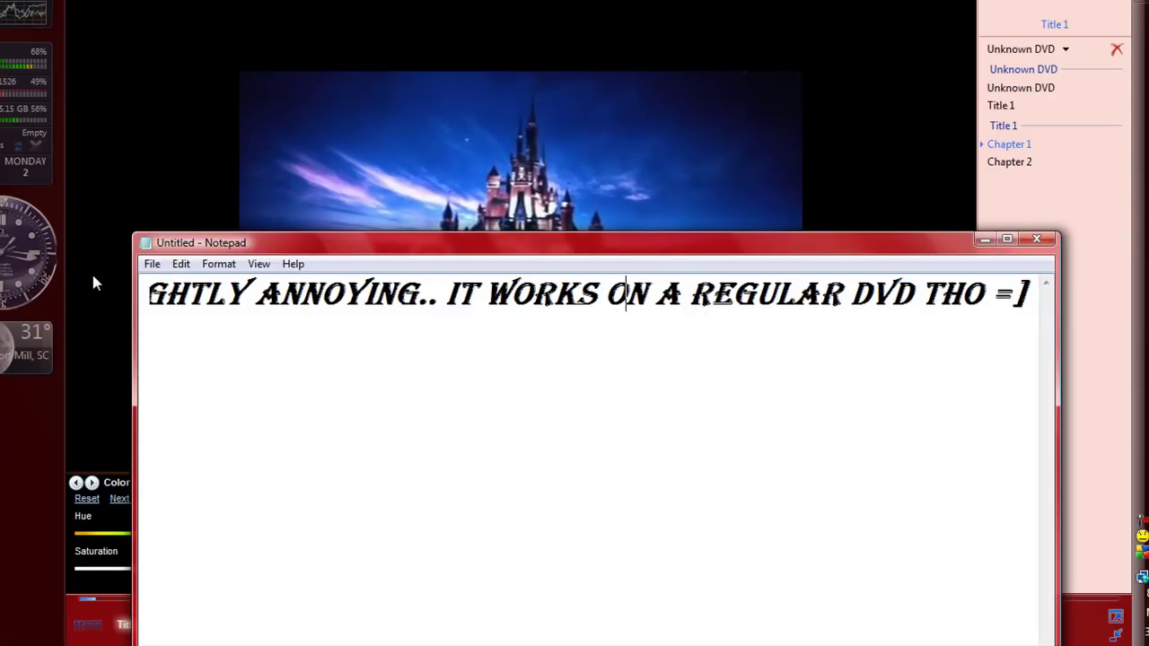
key(Right)
key(Right)
key(Return)
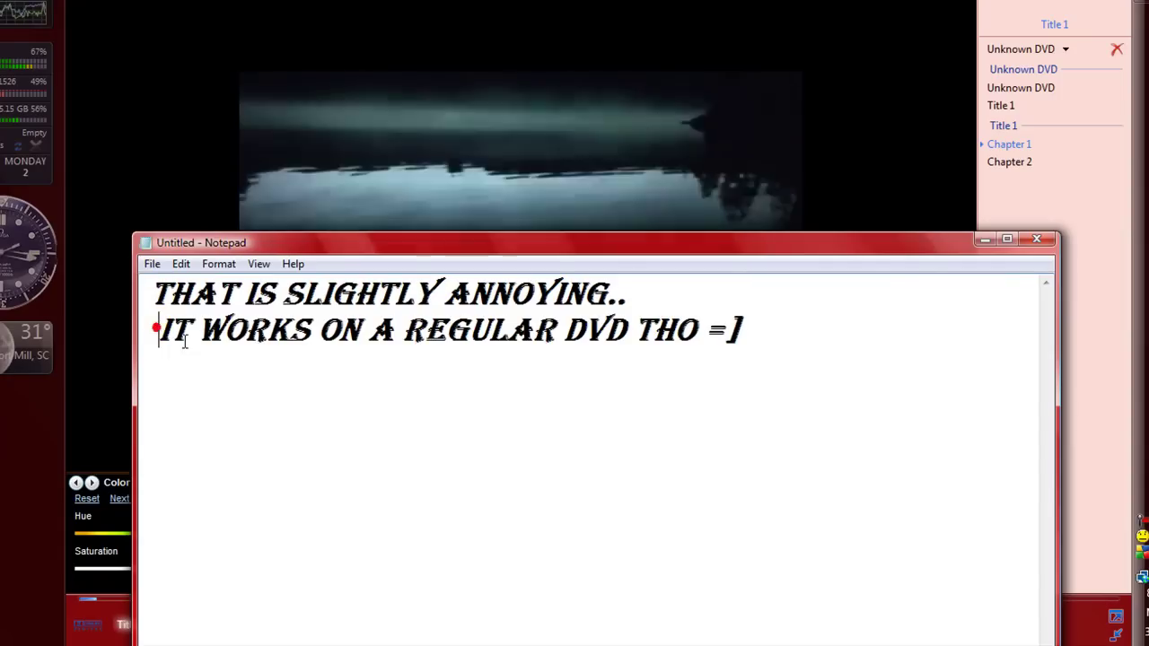
key(Delete)
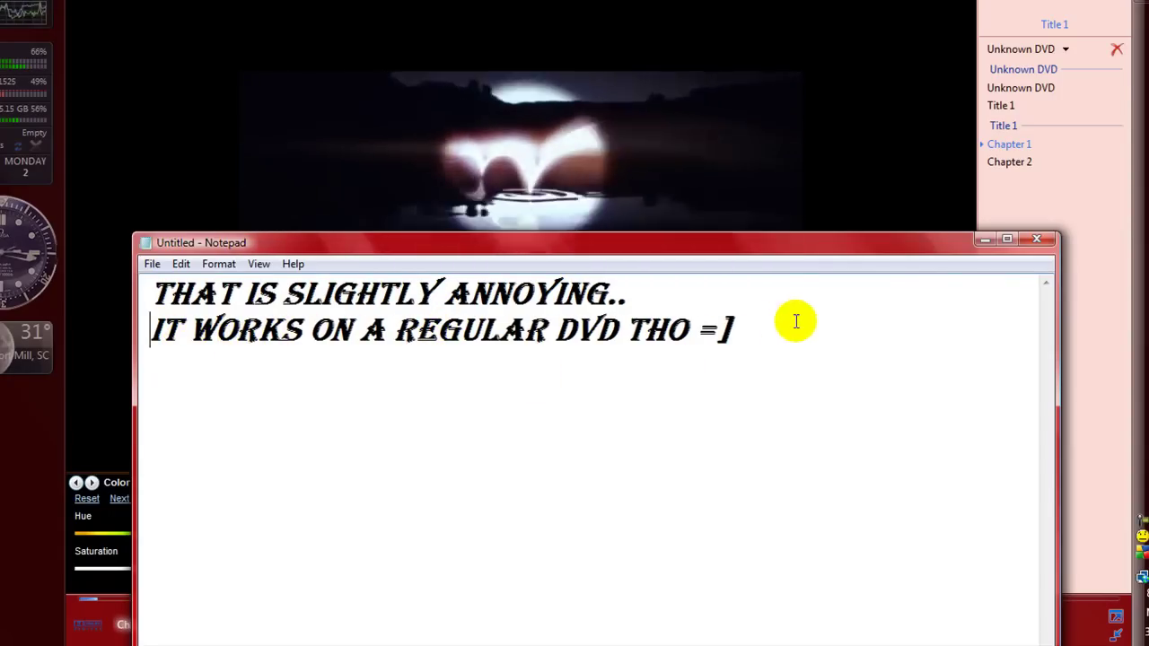
Close the Notepad note without saving it and close Windows Media Player
click(1041, 239)
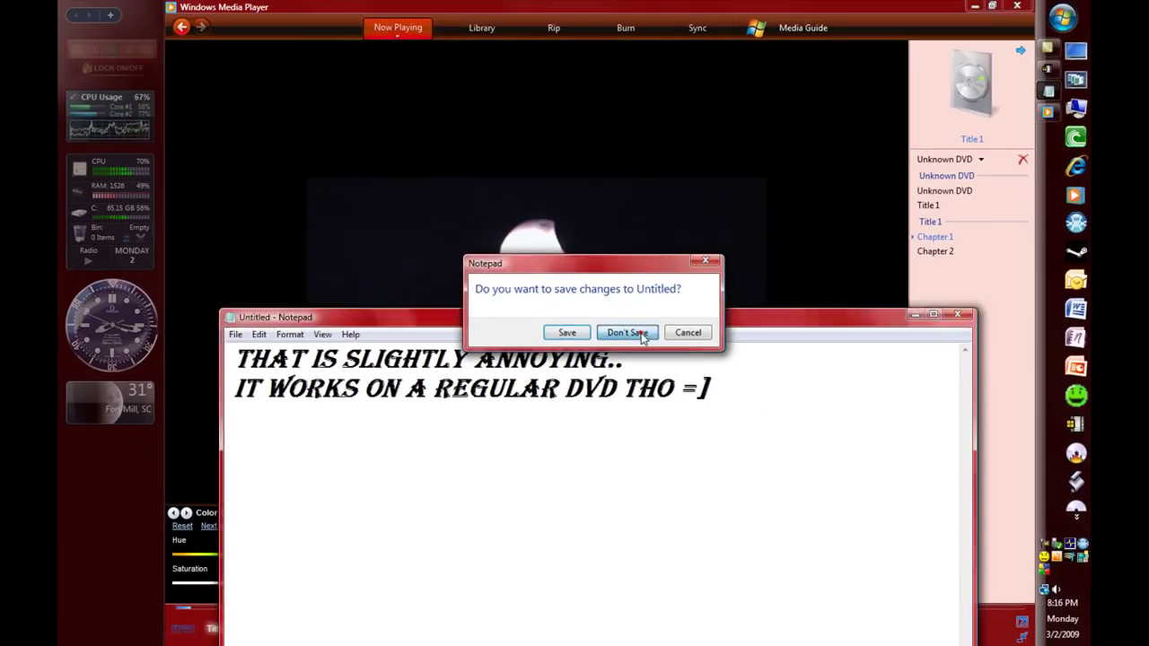
click(646, 306)
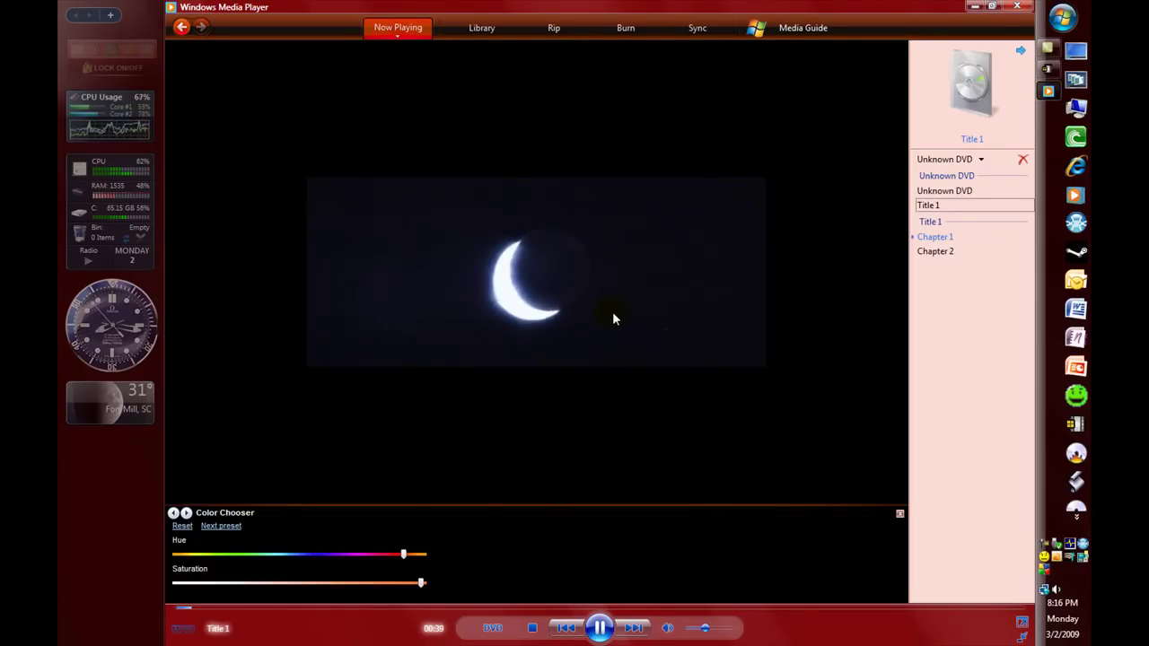
click(1016, 7)
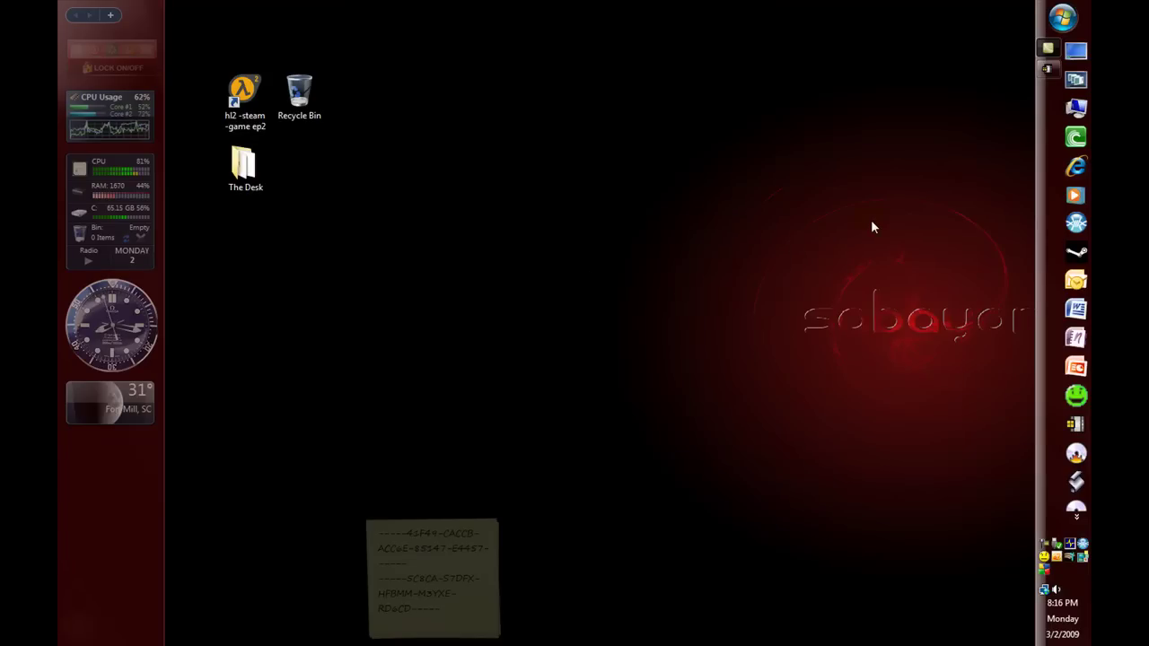
Open a new Notepad window and write "HOPED THIS HELPED, PLEASE RATE AND SUBSCRIBE BECAUSE MORE ARE ON THE WAY =]"
click(1061, 17)
click(898, 114)
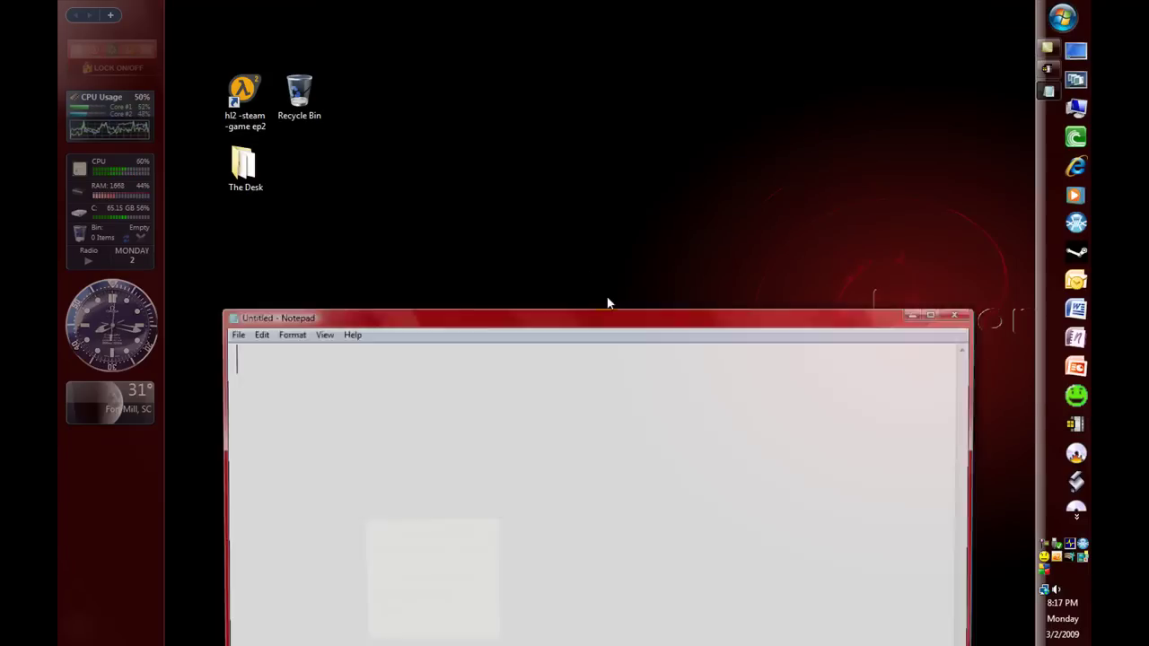
click(570, 396)
text(H)
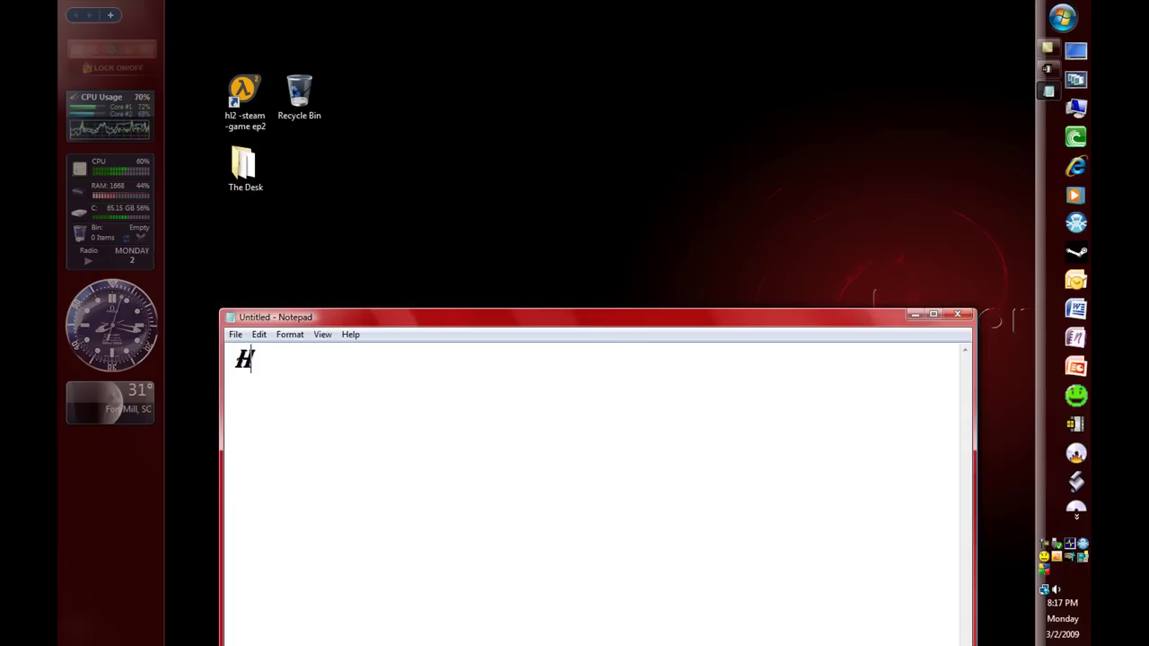
text(OPED THIS HELPED,)
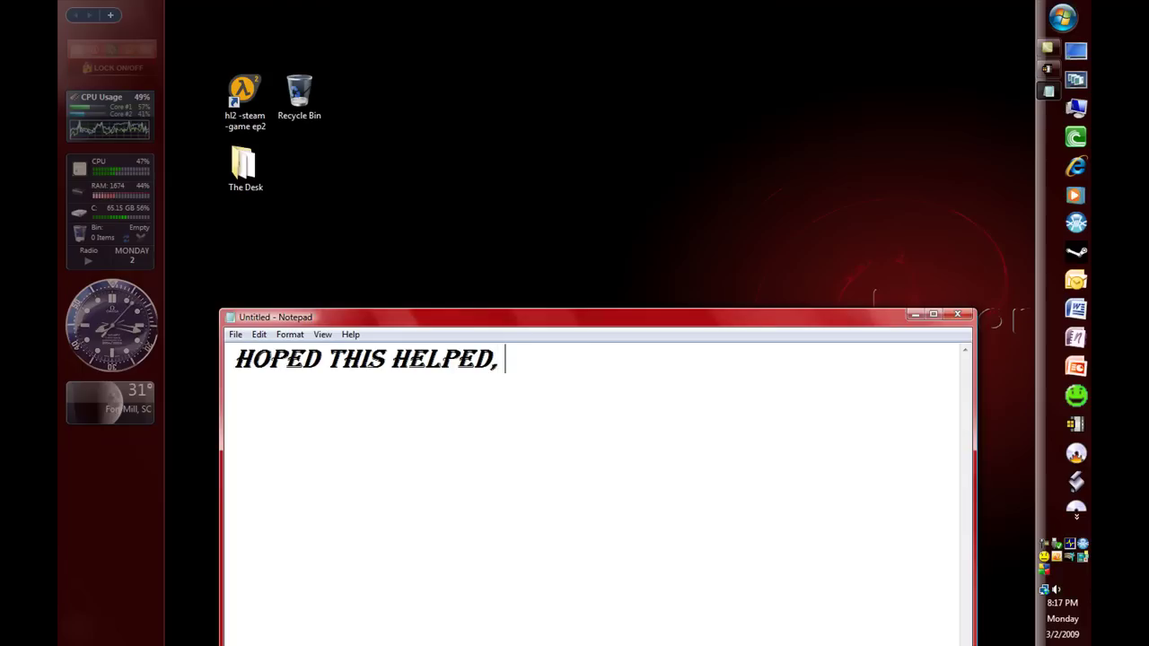
text(ASE RATE AND SU)
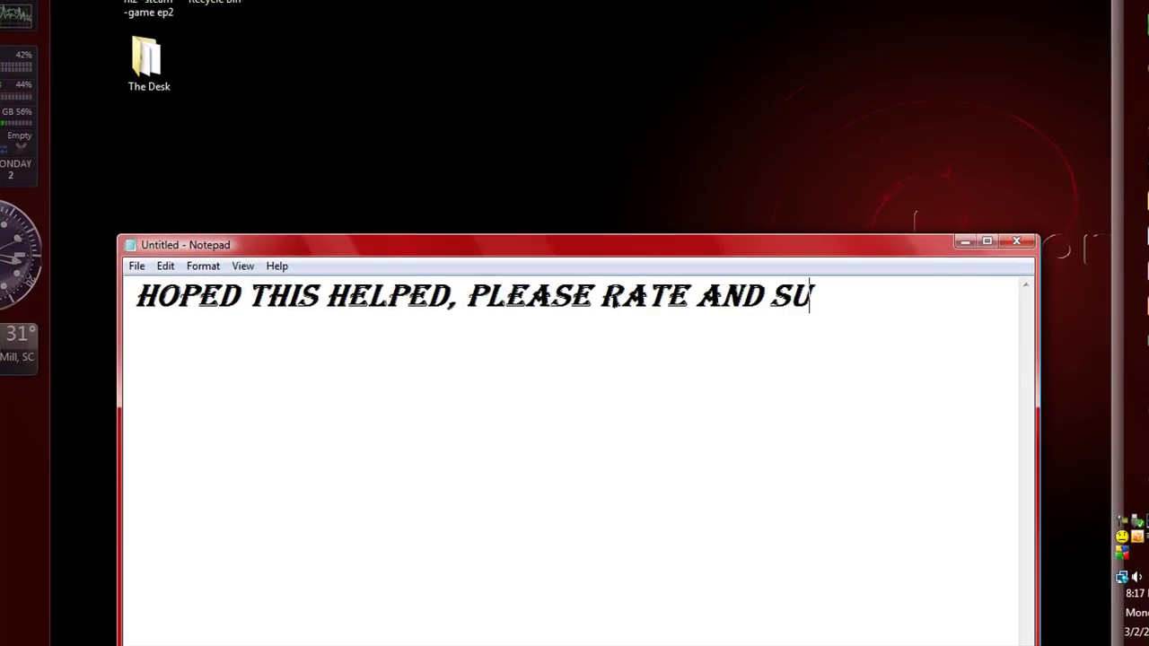
text(BSCRIBE BECAUSE MO)
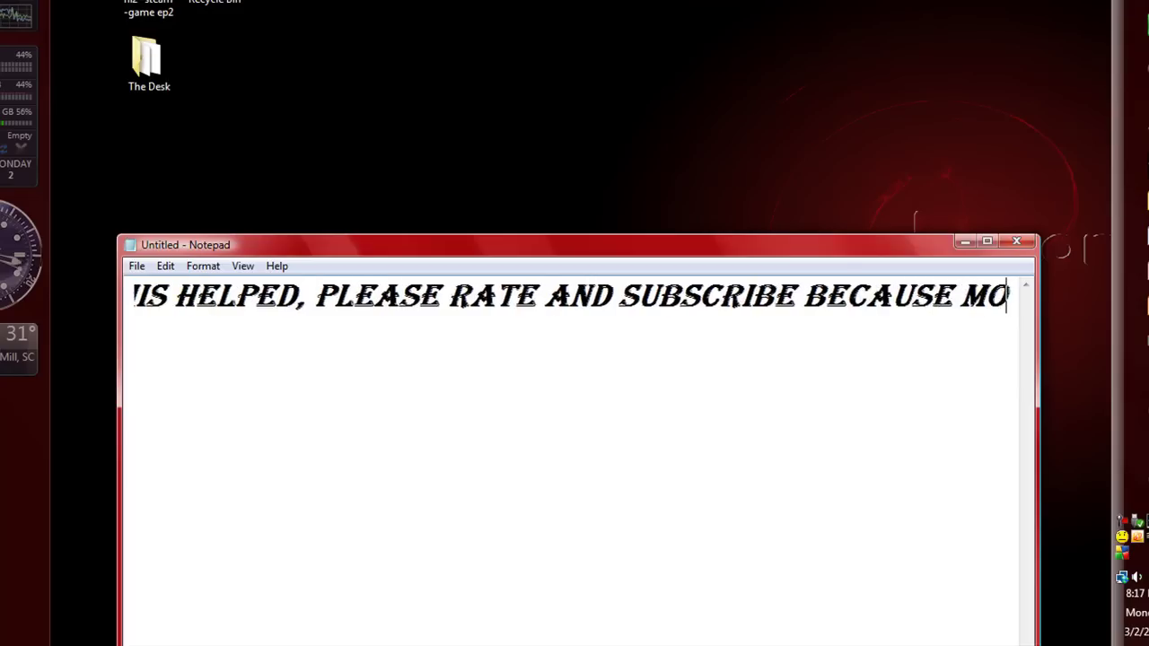
text(RE ARE ON THE)
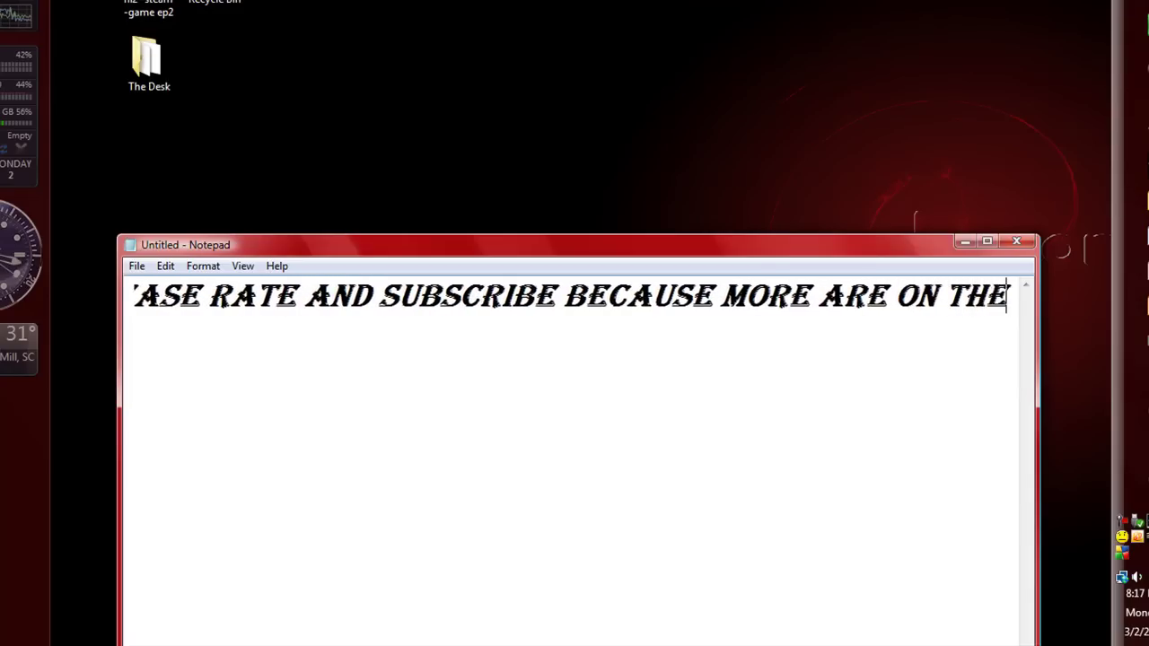
text( WAY =])
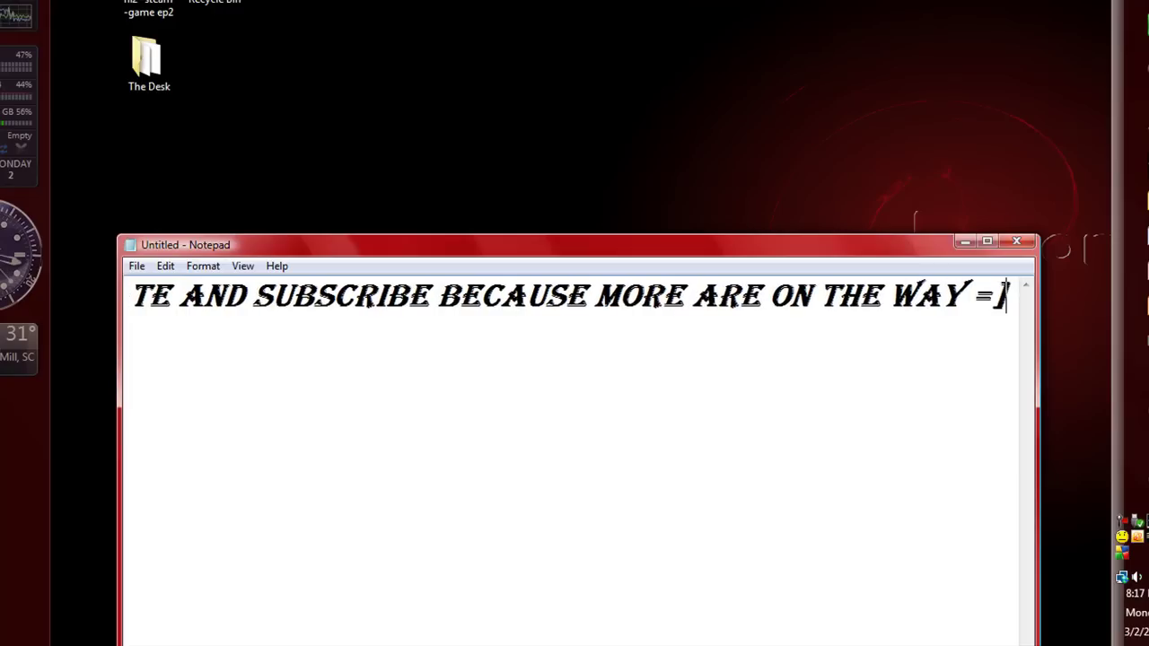